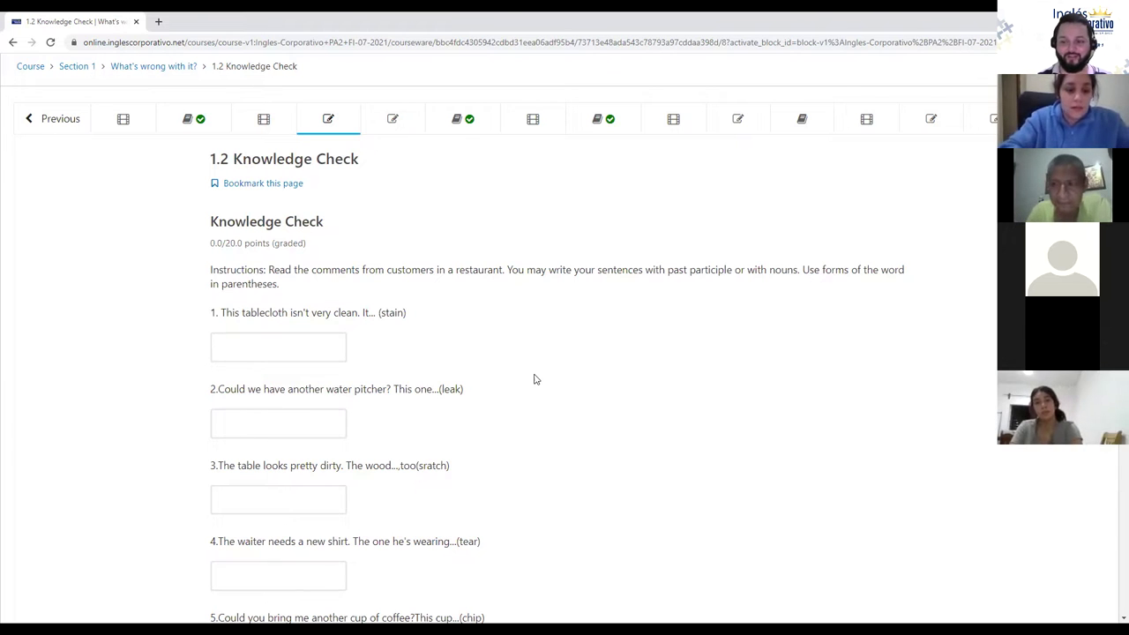
triple_click(285, 322)
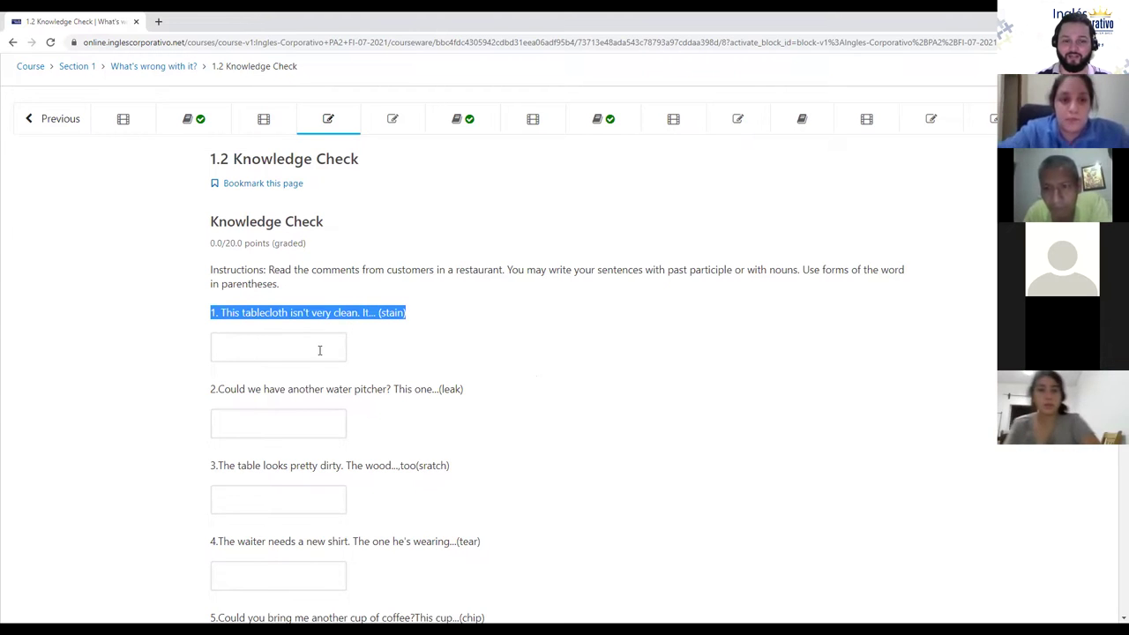
click(276, 350)
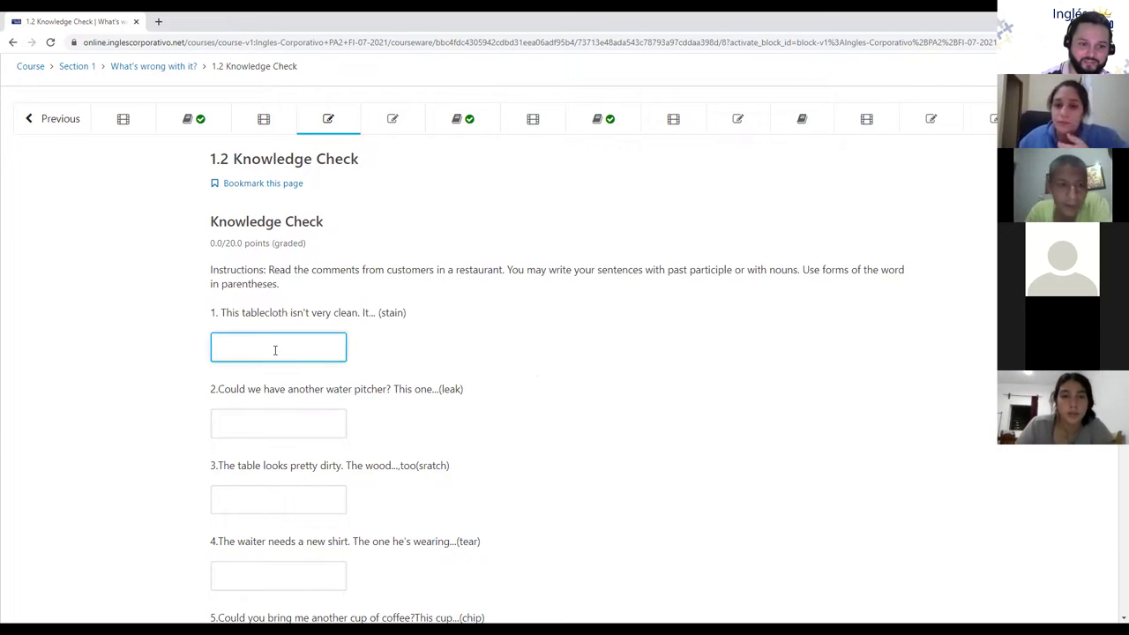
text(There is a)
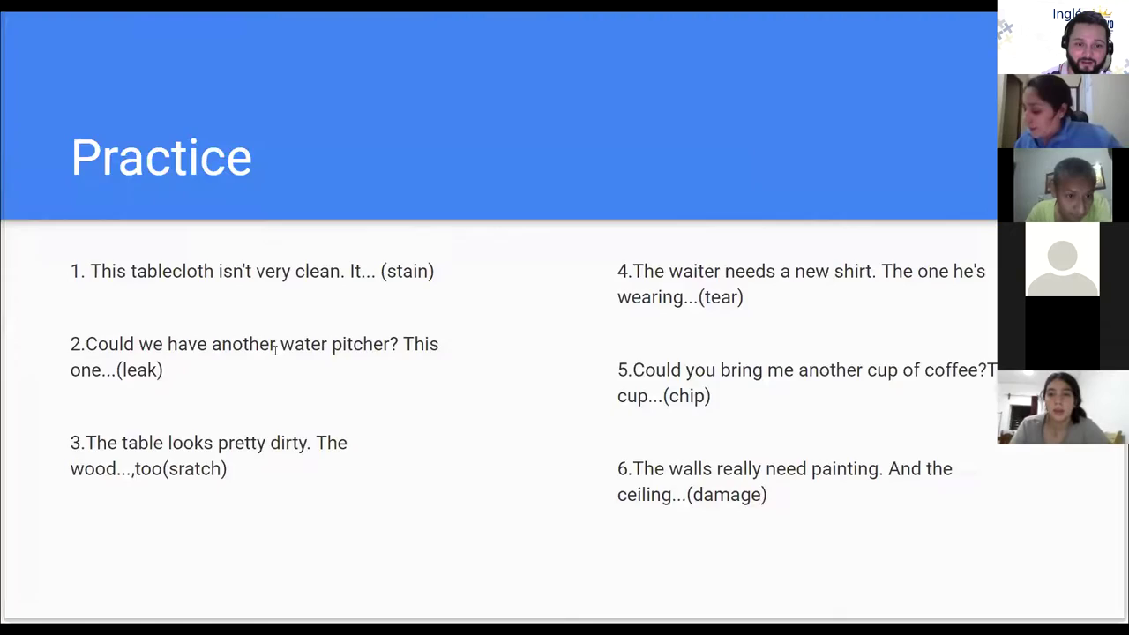
text( stain)
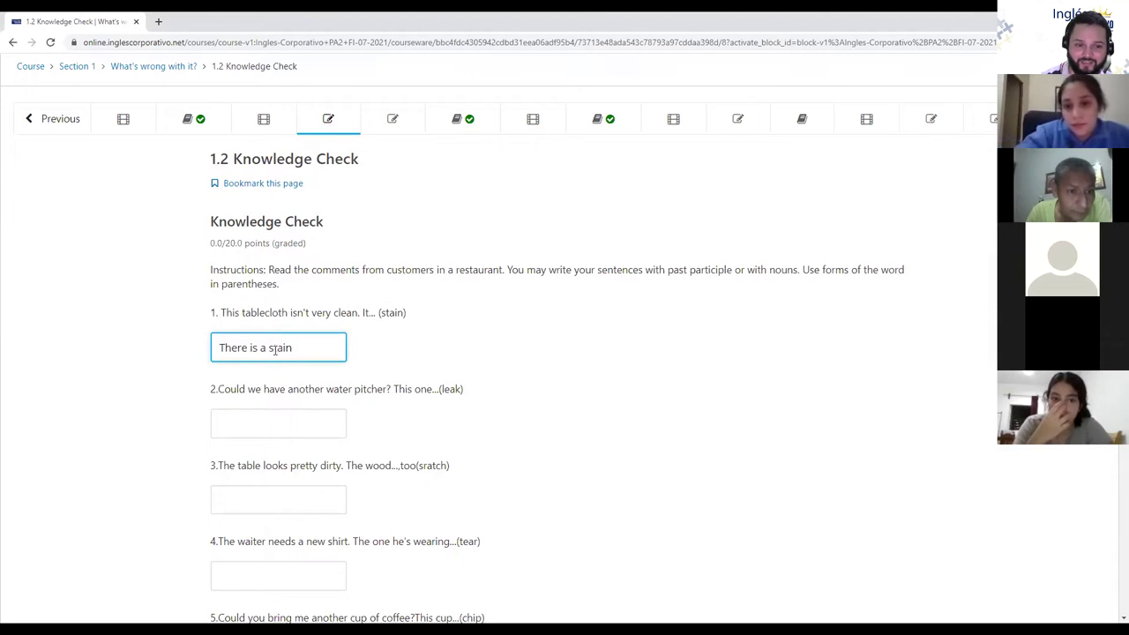
key(BackSpace)
key(BackSpace)
key(BackSpace)
key(BackSpace)
key(BackSpace)
key(BackSpace)
key(BackSpace)
key(BackSpace)
key(BackSpace)
key(BackSpace)
key(BackSpace)
key(BackSpace)
key(BackSpace)
key(BackSpace)
key(BackSpace)
text(It has a)
key(BackSpace)
key(BackSpace)
key(BackSpace)
key(BackSpace)
key(BackSpace)
key(BackSpace)
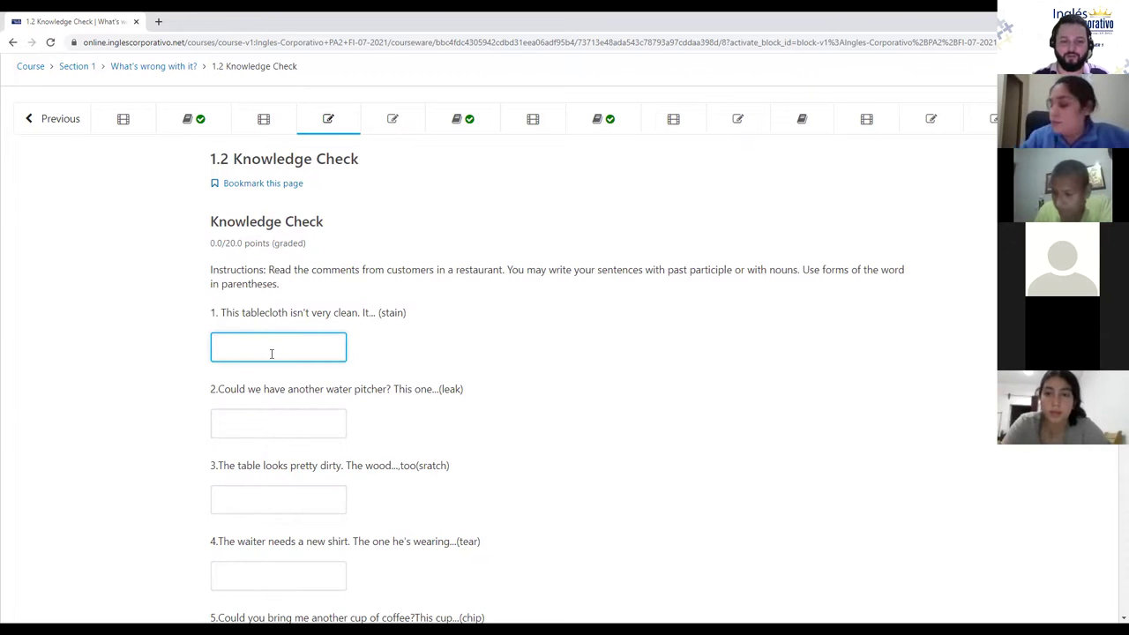
Answer question 1 about the tablecloth with "It is stained."
text(It is sta)
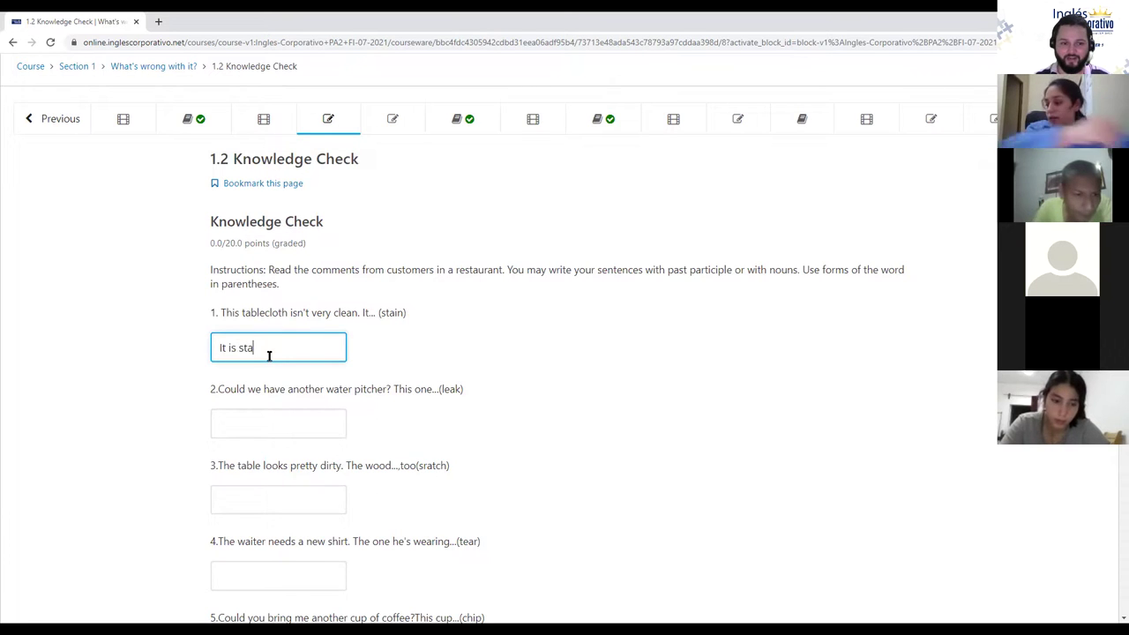
text(ined)
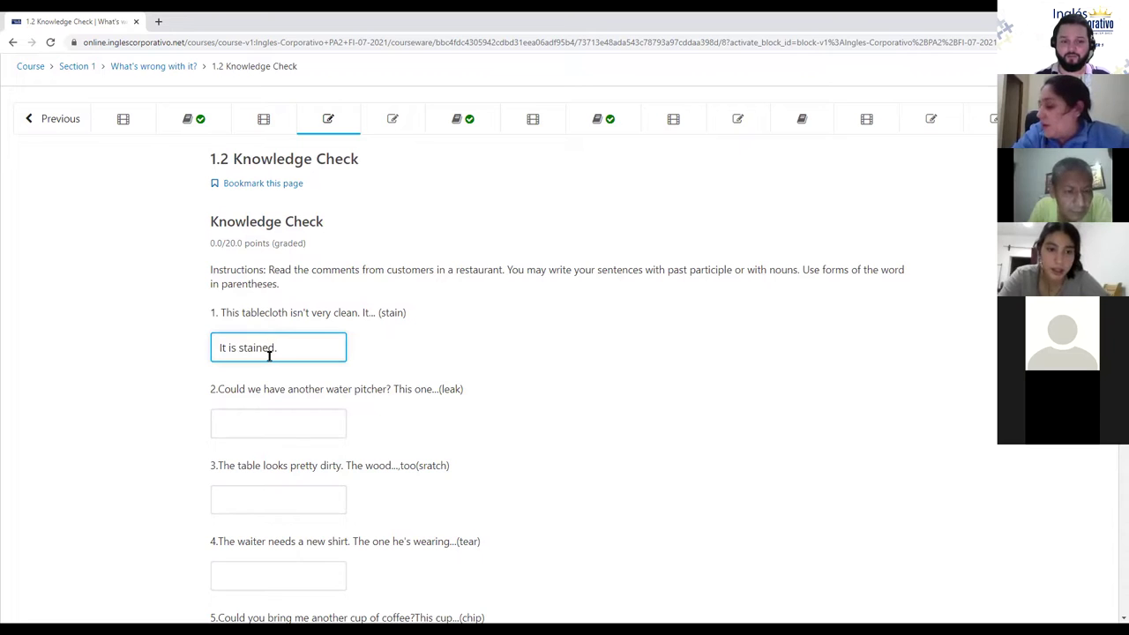
key(BackSpace)
text(d)
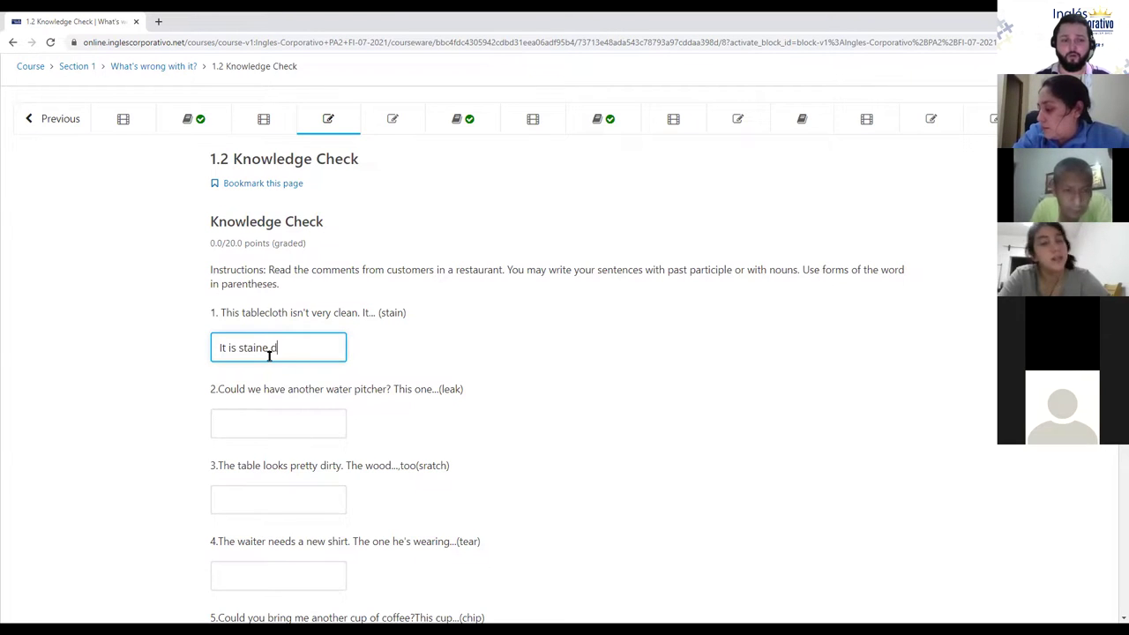
key(BackSpace)
key(BackSpace)
text(d.)
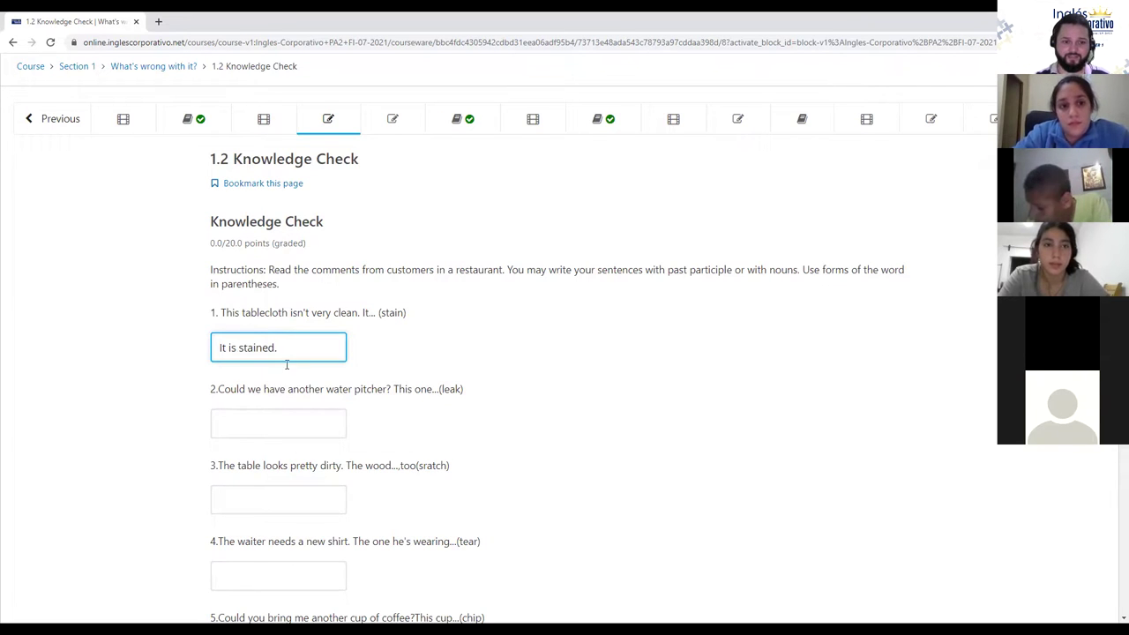
Remove the word "It" from the start of the answer to question 1
scroll(284, 364, down, 1)
double_click(276, 272)
triple_click(276, 272)
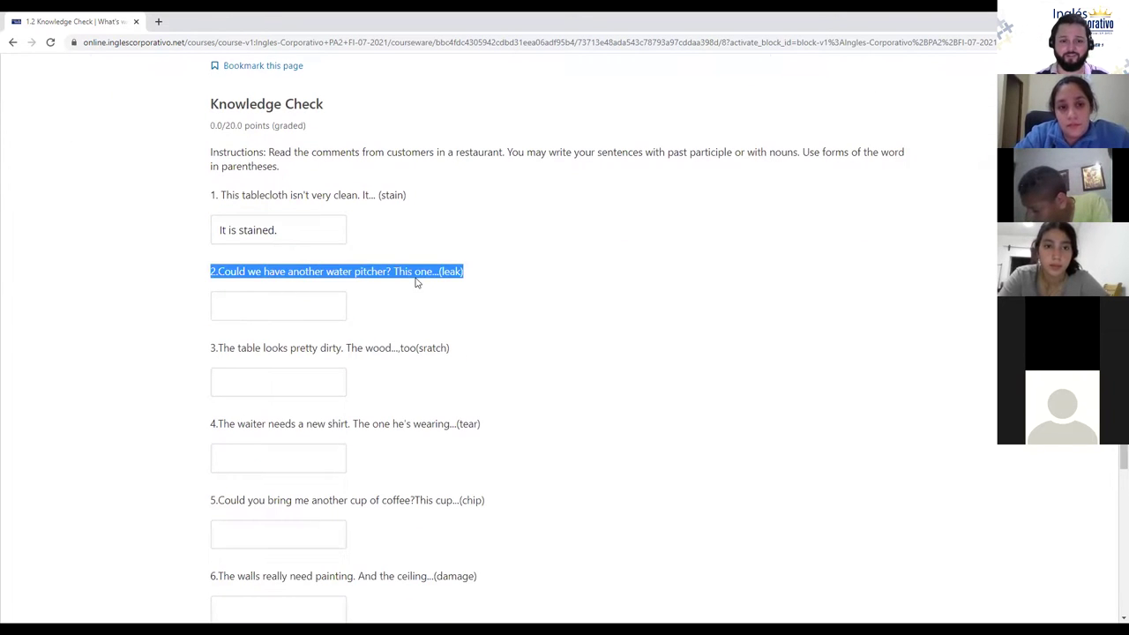
click(300, 301)
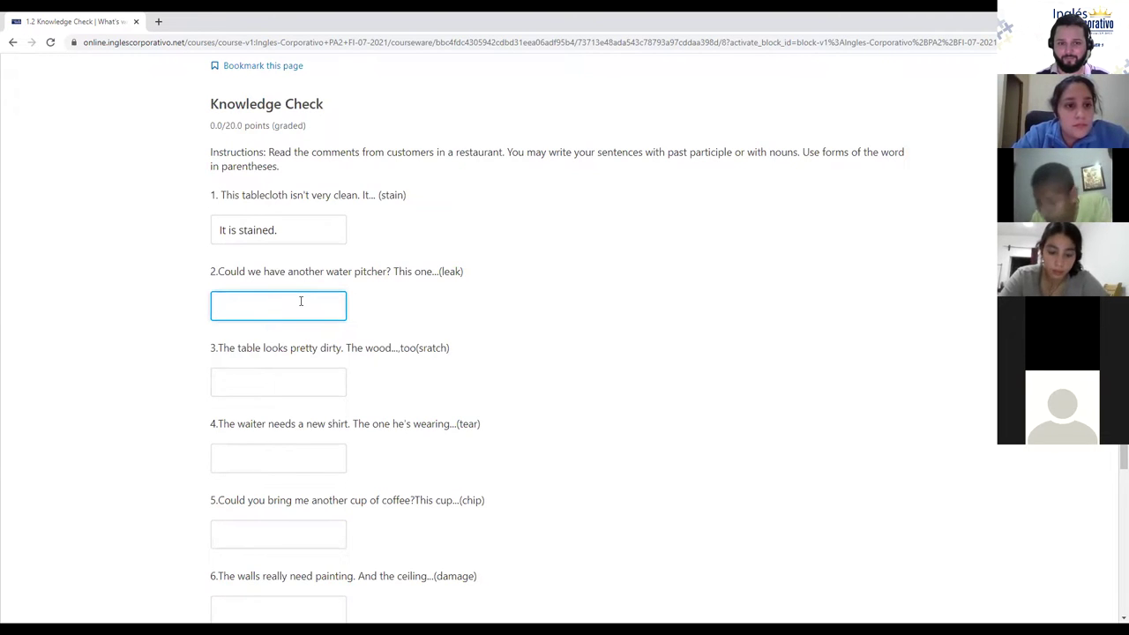
click(228, 232)
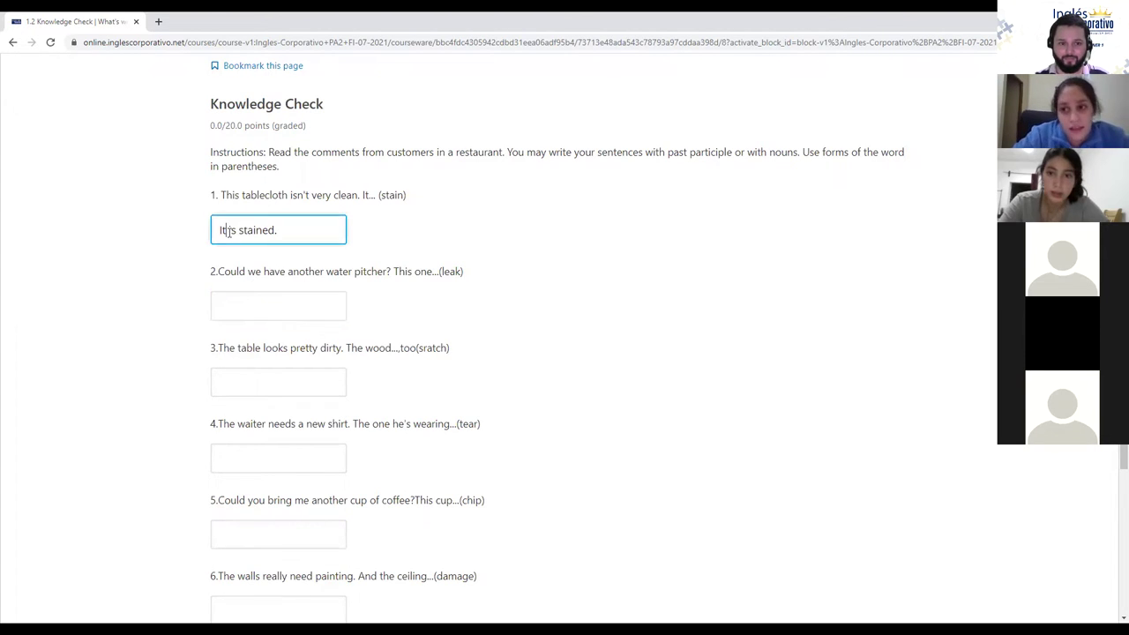
double_click(228, 229)
key(BackSpace)
key(ctrl+z)
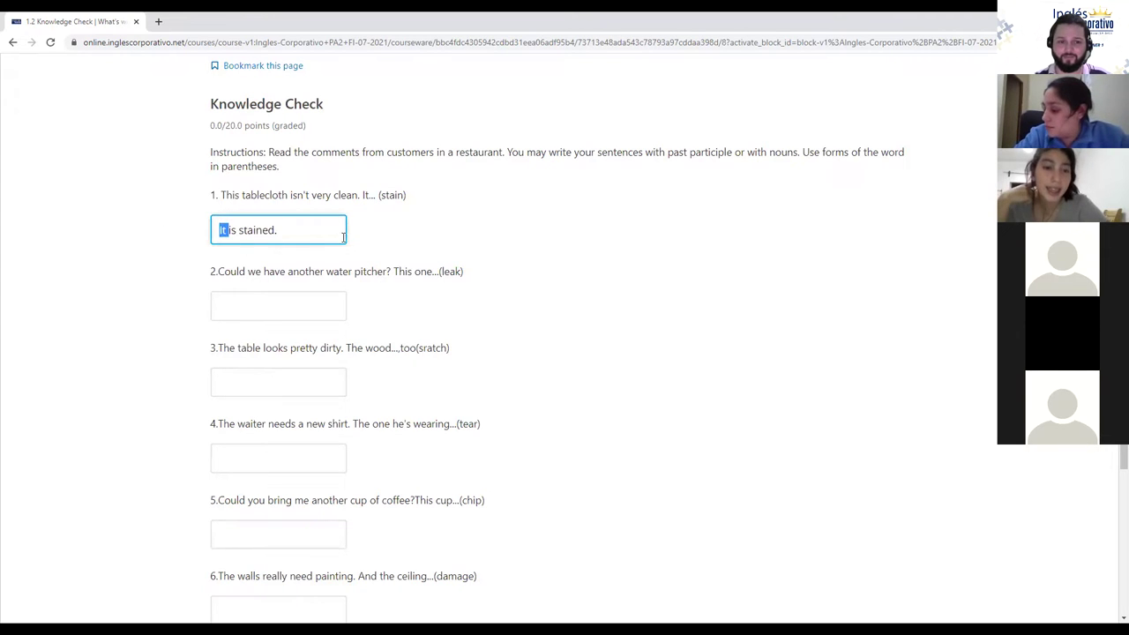
key(BackSpace)
Answer question 2 about the water pitcher with "has a leak."
click(281, 308)
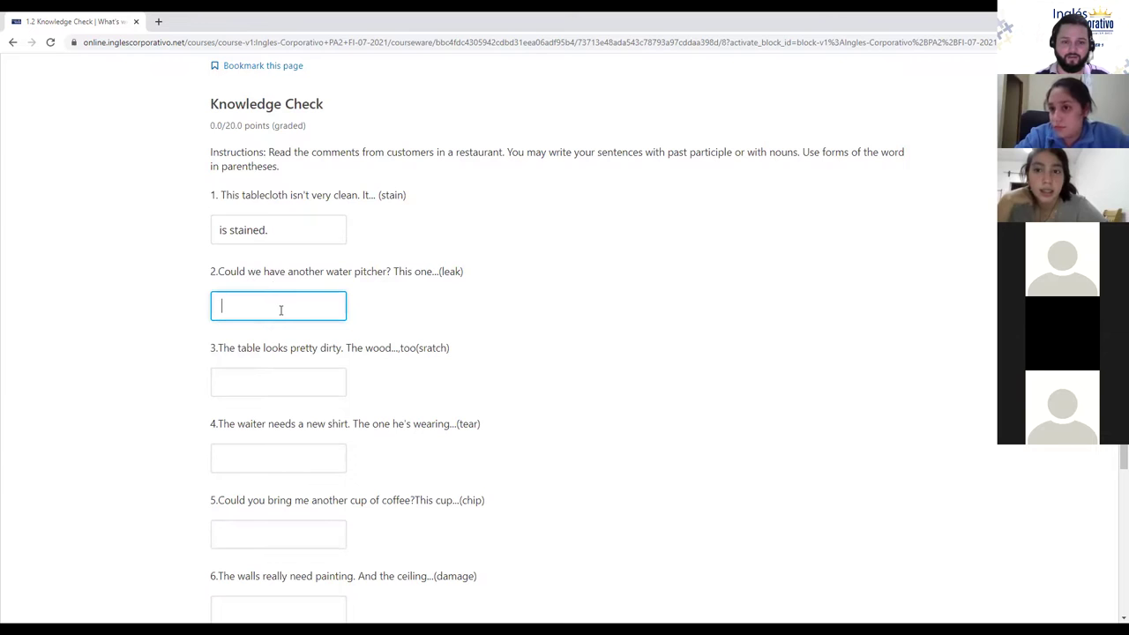
text(is leakin)
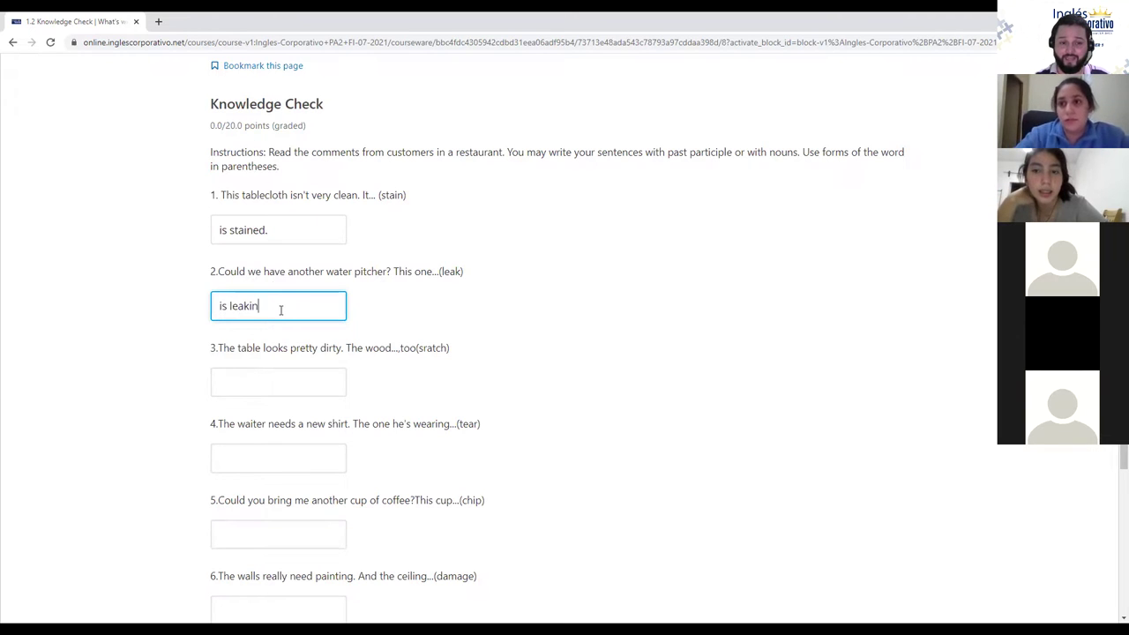
key(BackSpace)
key(BackSpace)
key(BackSpace)
key(BackSpace)
key(BackSpace)
key(BackSpace)
text(has a lea)
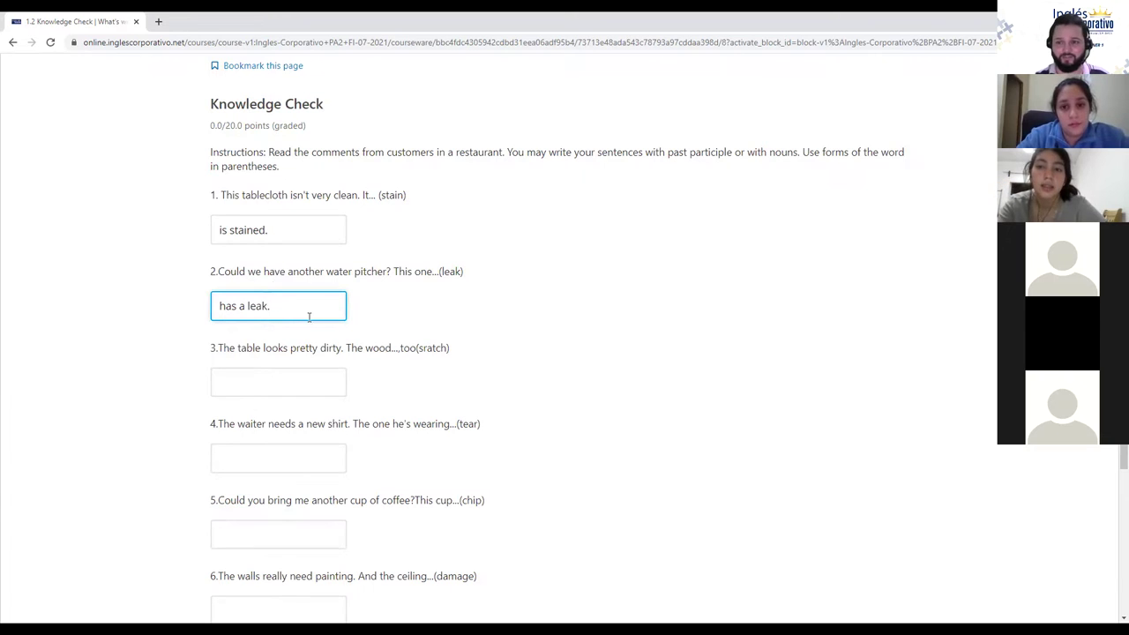
Add "It" to the start of the answers to questions 1 and 2, making them "It is stained." and "It has a leak."
click(377, 198)
drag(362, 195, 420, 197)
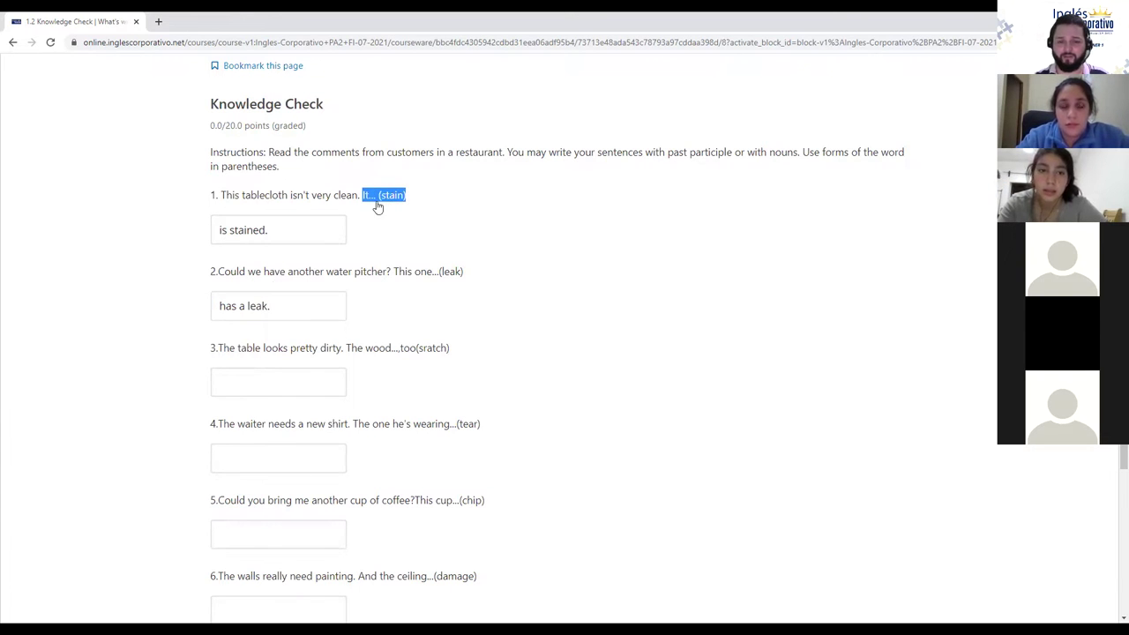
double_click(224, 233)
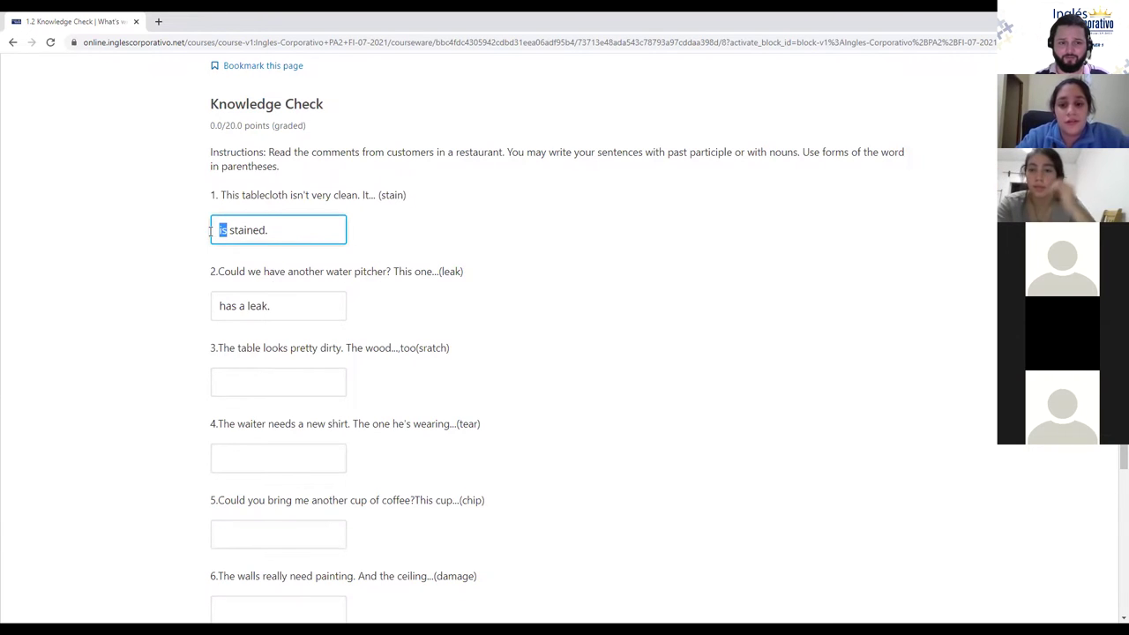
double_click(229, 305)
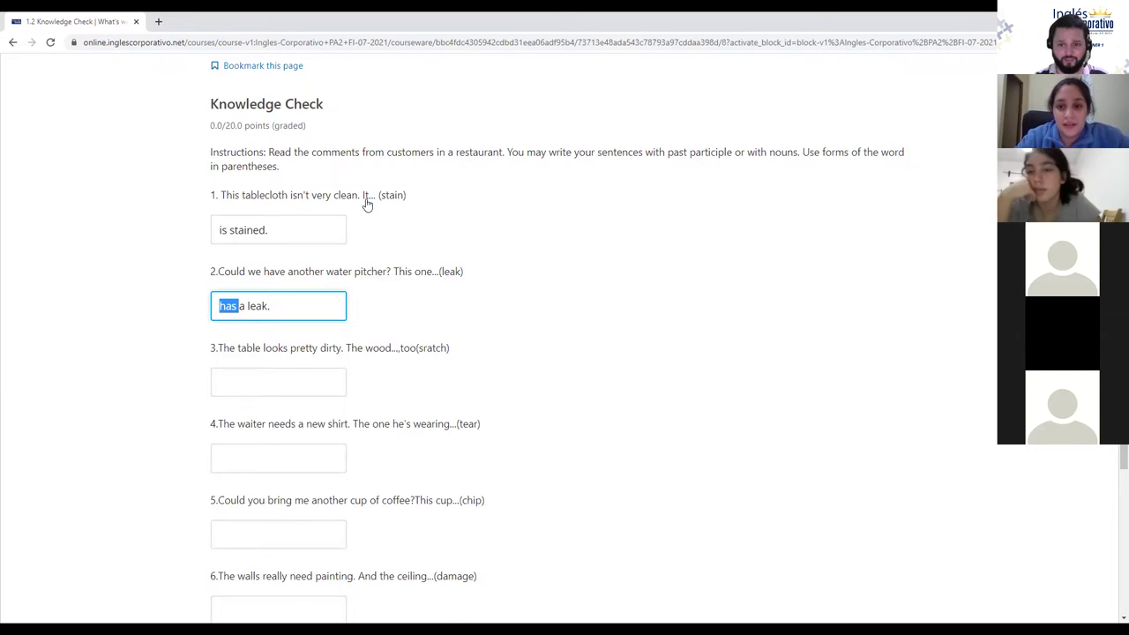
click(224, 229)
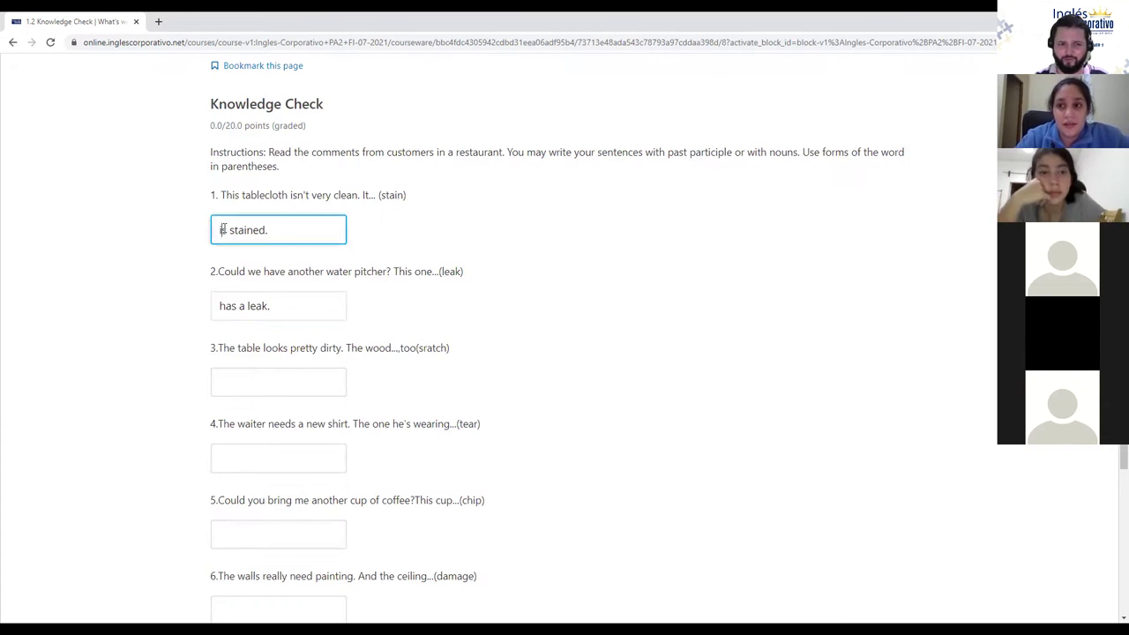
text(it)
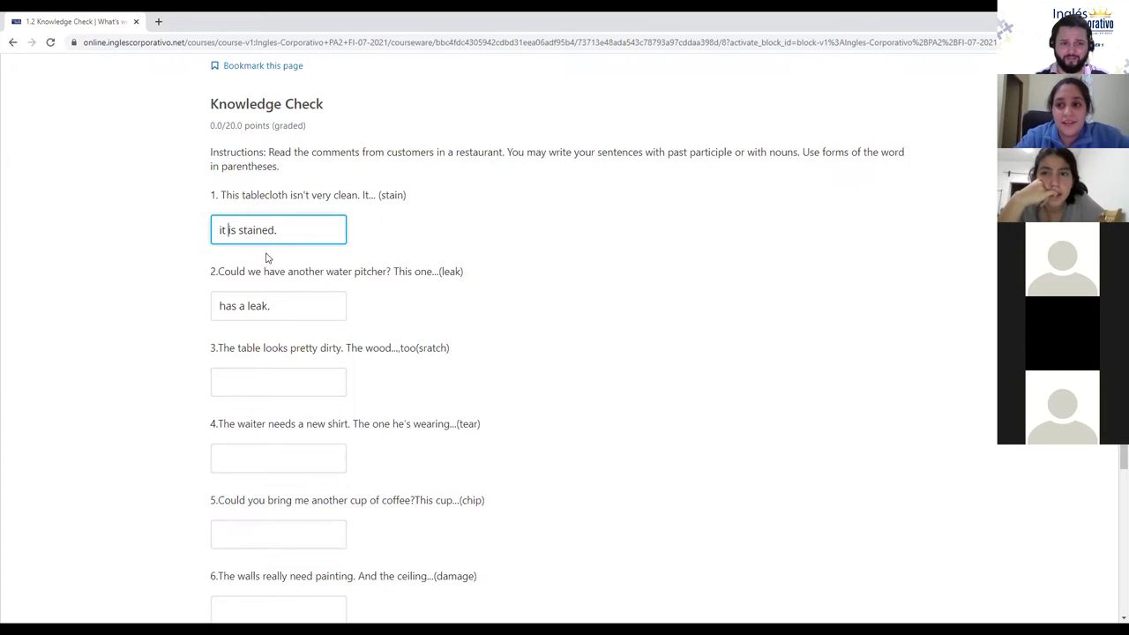
key(BackSpace)
key(BackSpace)
key(BackSpace)
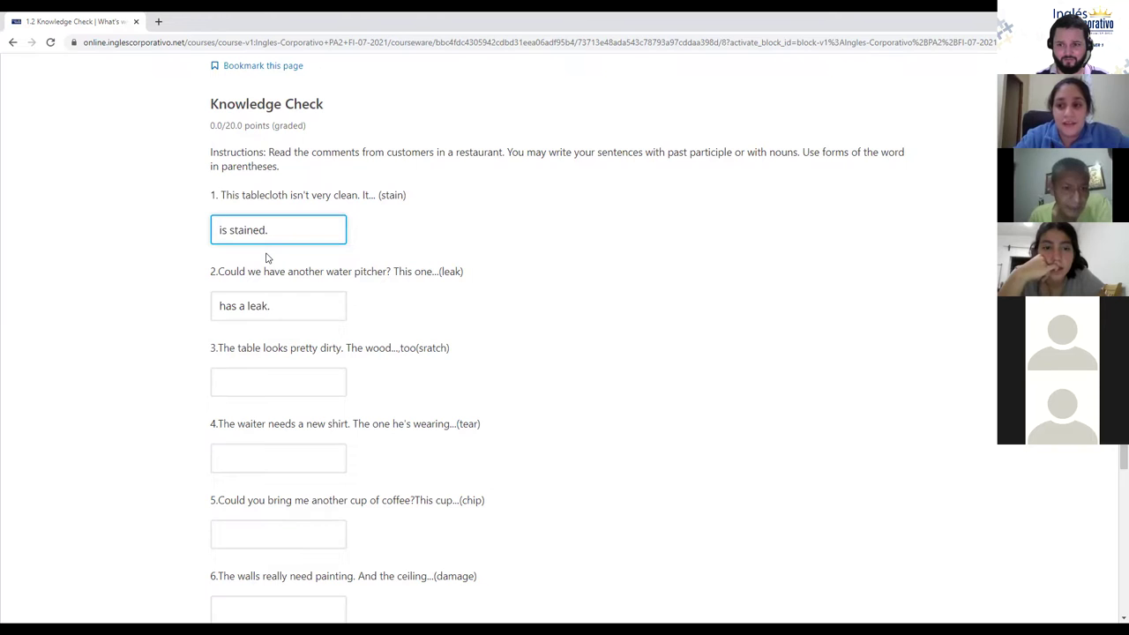
text(It)
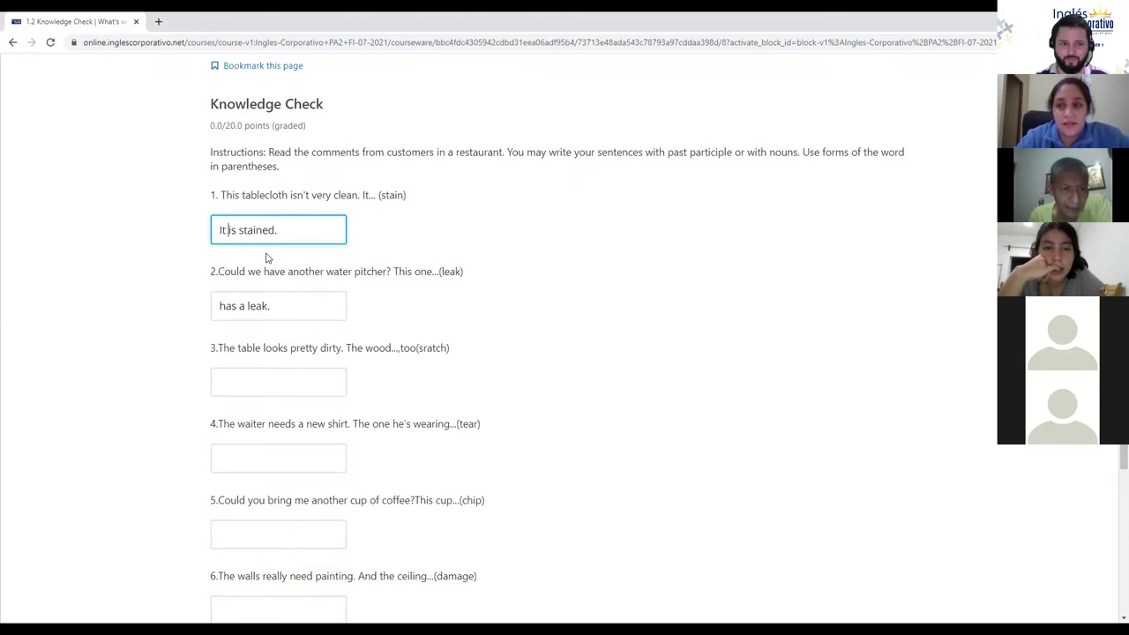
click(221, 305)
text(It)
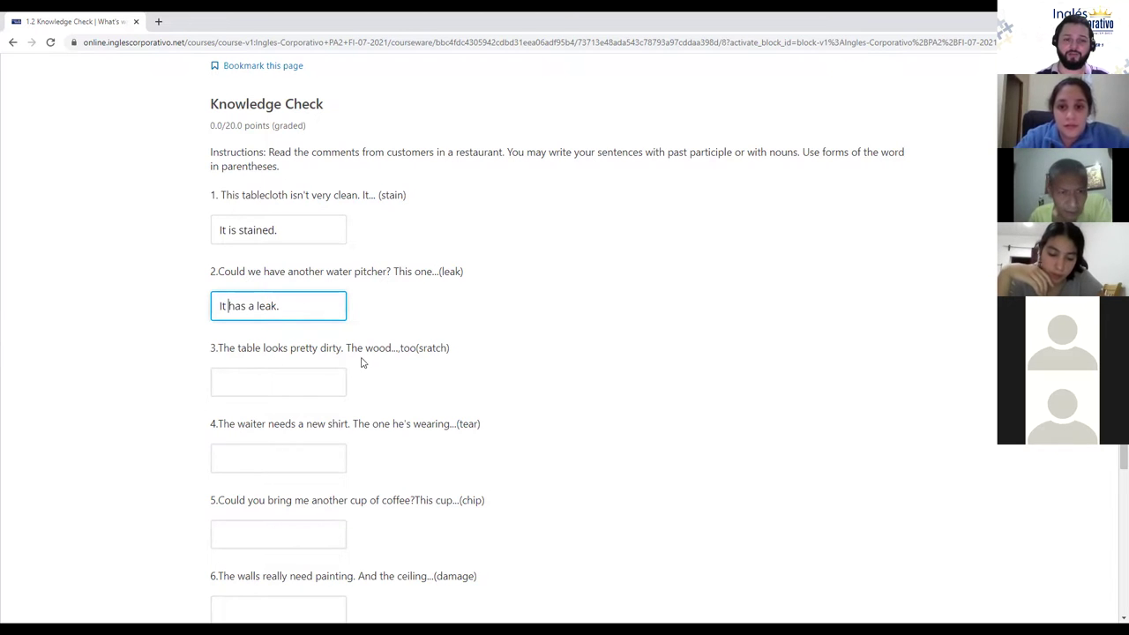
Answer question 3 about the table's wood with "It is scratched."
key(ctrl+plus)
key(ctrl+plus)
key(ctrl+plus)
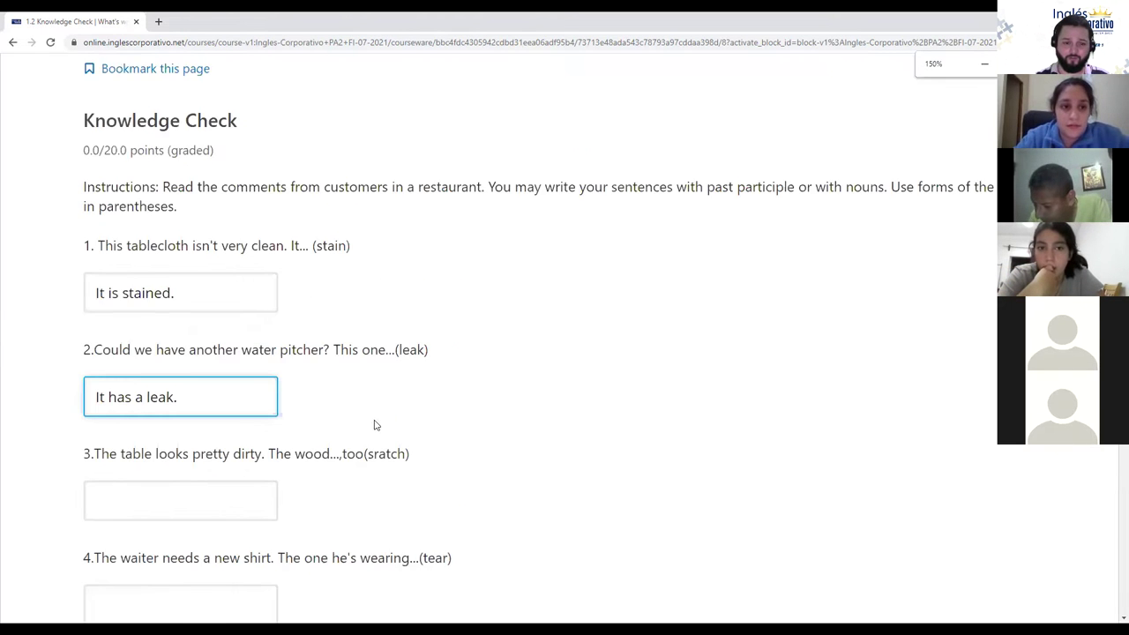
scroll(370, 406, down, 1)
click(192, 393)
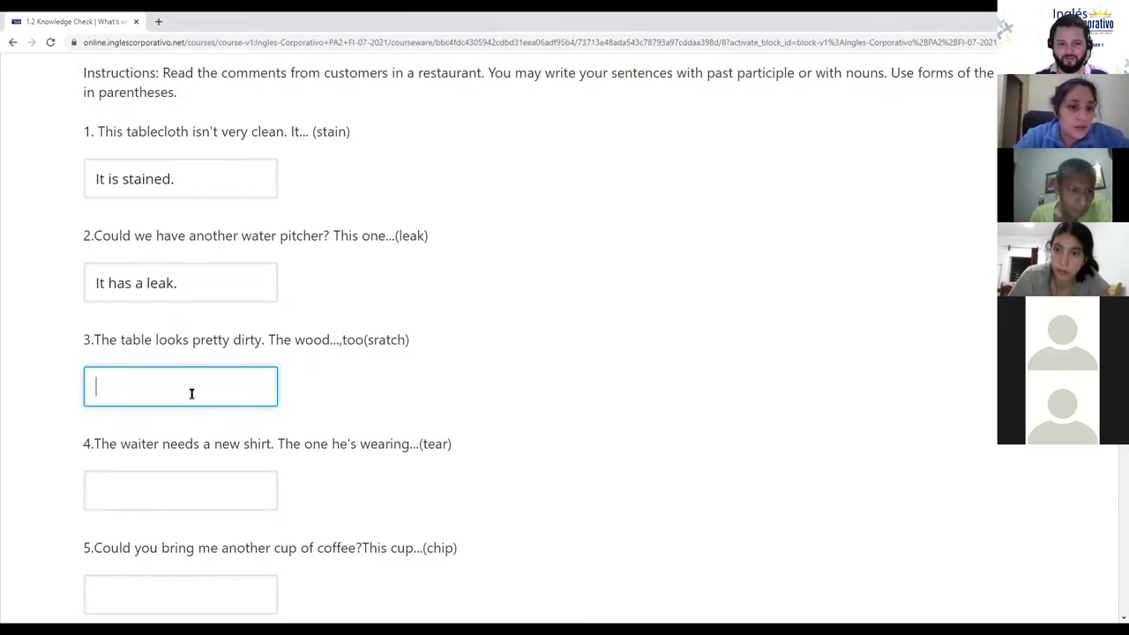
text(It )
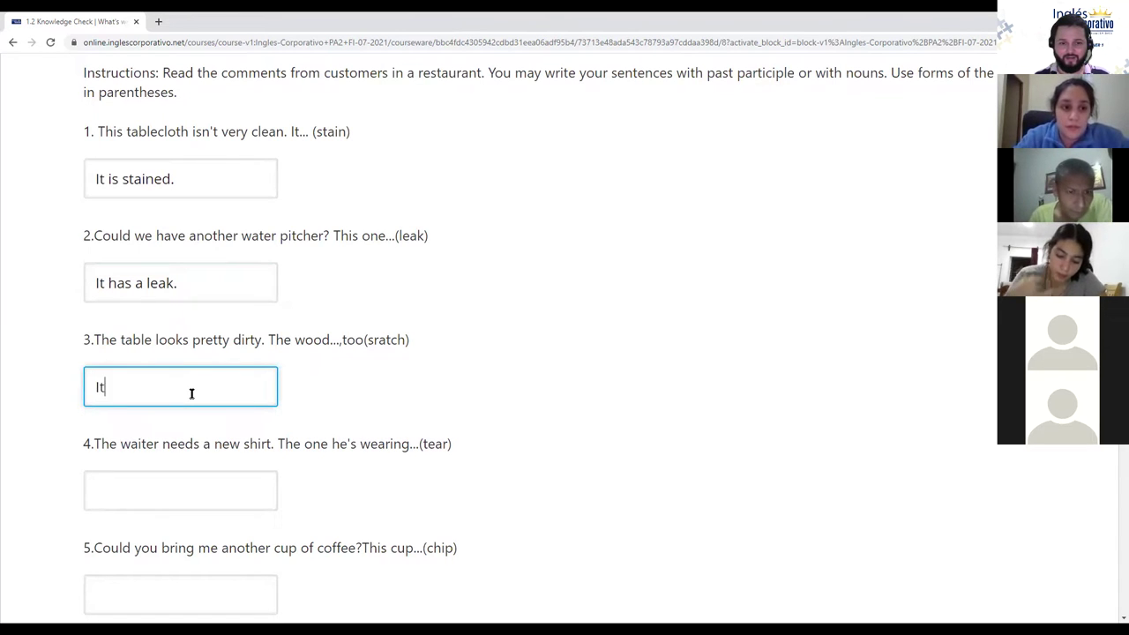
text(is sa)
key(BackSpace)
text(t is scratched.)
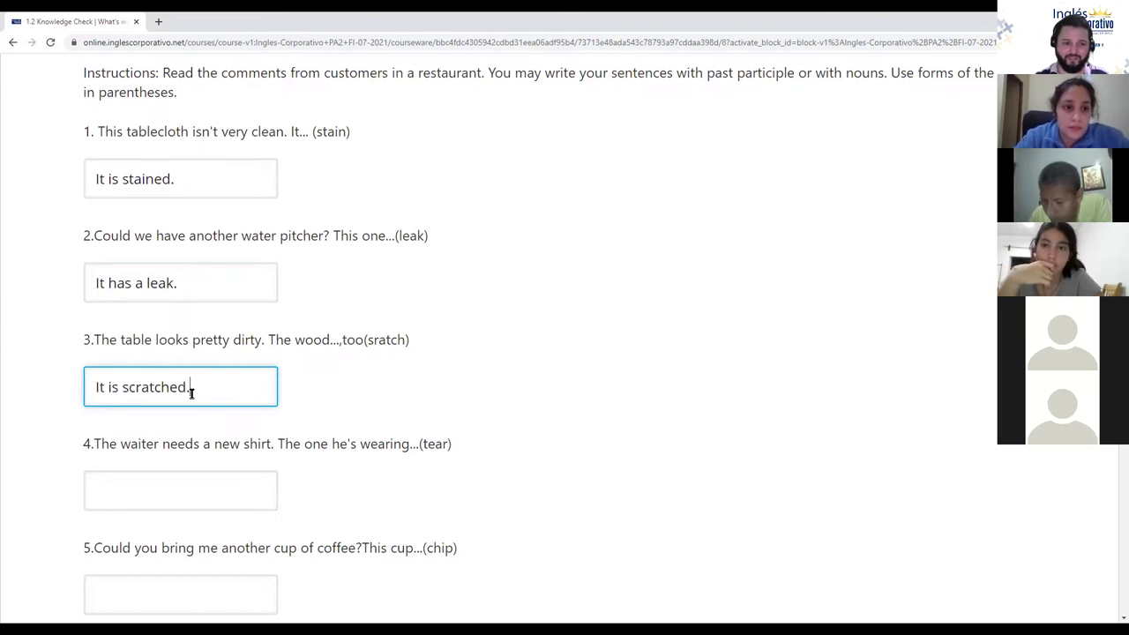
Answer question 4 about the waiter's shirt with "It is torn."
scroll(191, 392, down, 1)
drag(375, 288, 430, 288)
click(385, 293)
click(379, 280)
scroll(384, 284, down, 3)
click(123, 222)
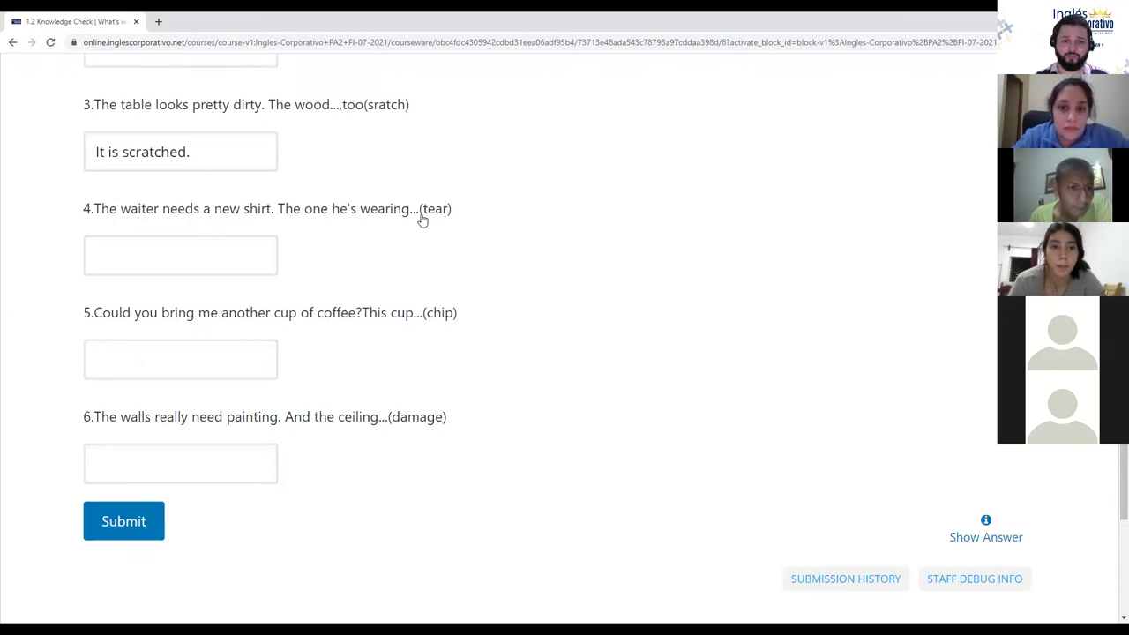
click(197, 255)
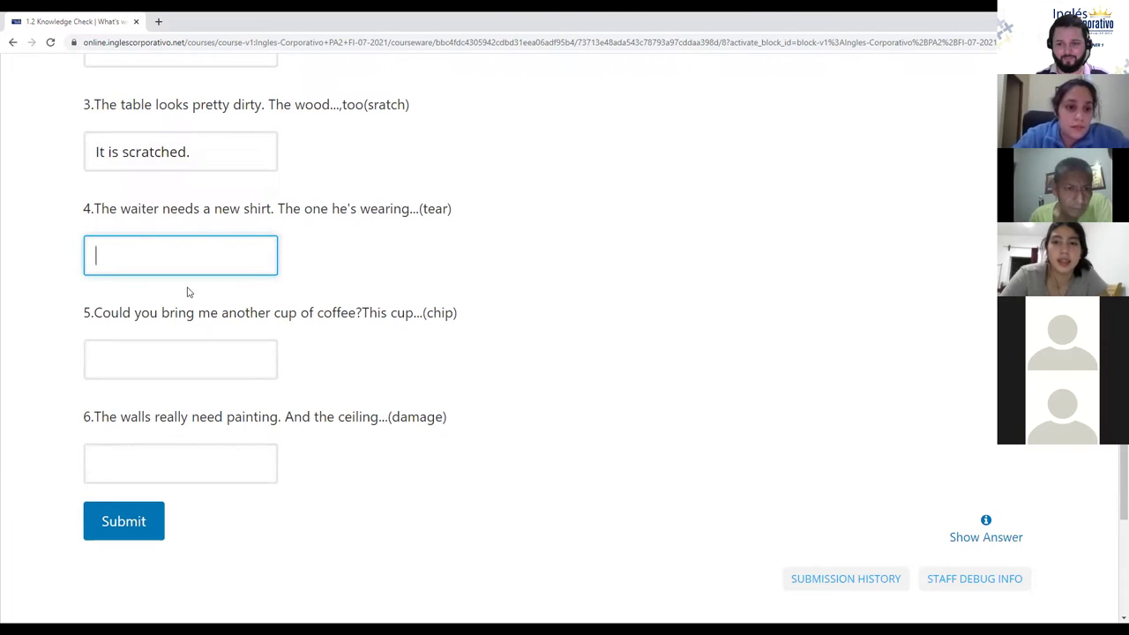
text(It is torn)
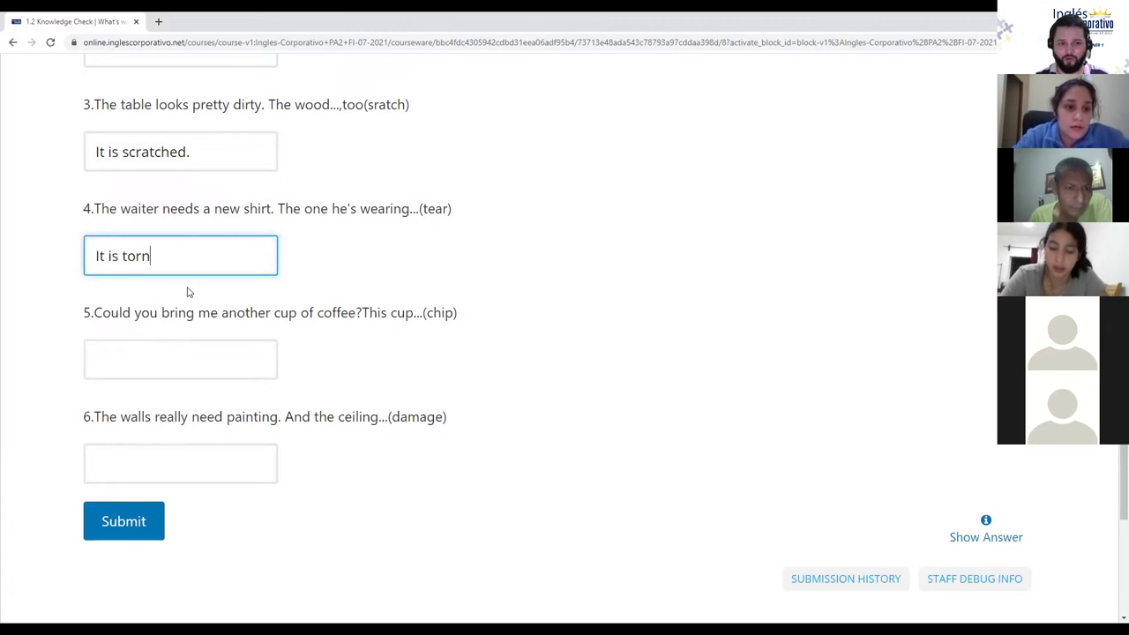
text(.)
Answer question 5 about the coffee cup with "It is chipped."
scroll(173, 262, down, 1)
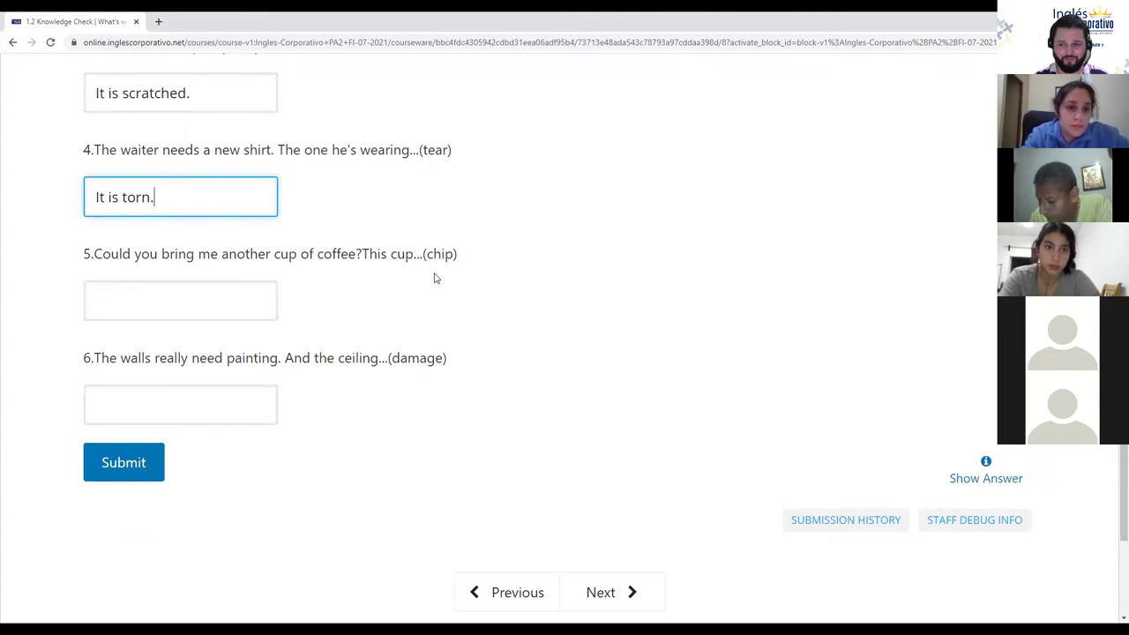
click(205, 301)
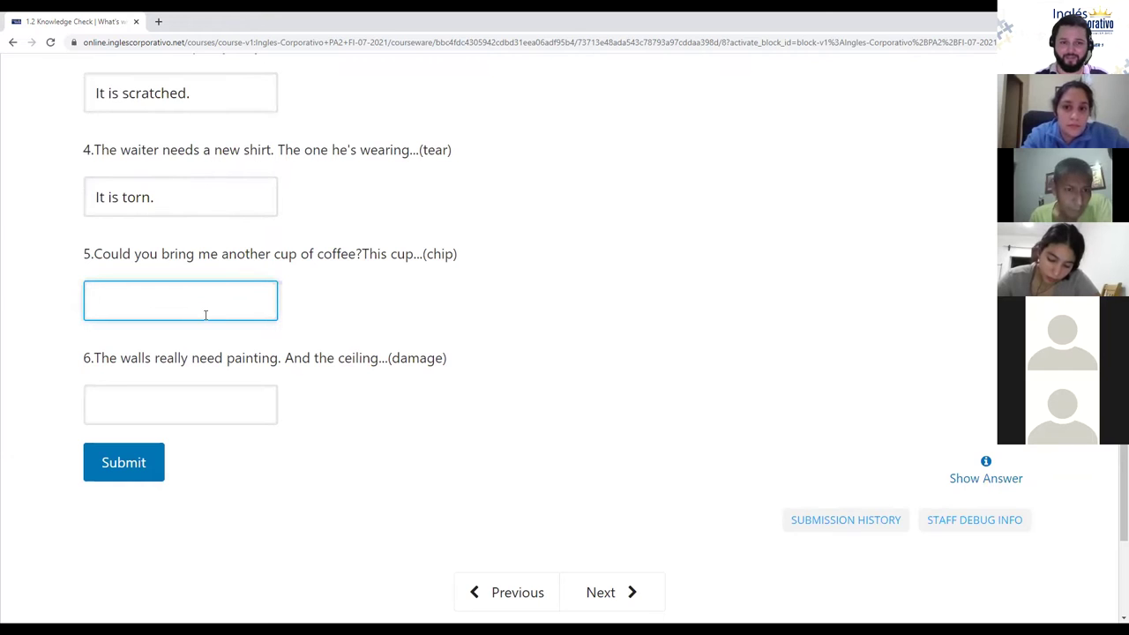
text(It is chi)
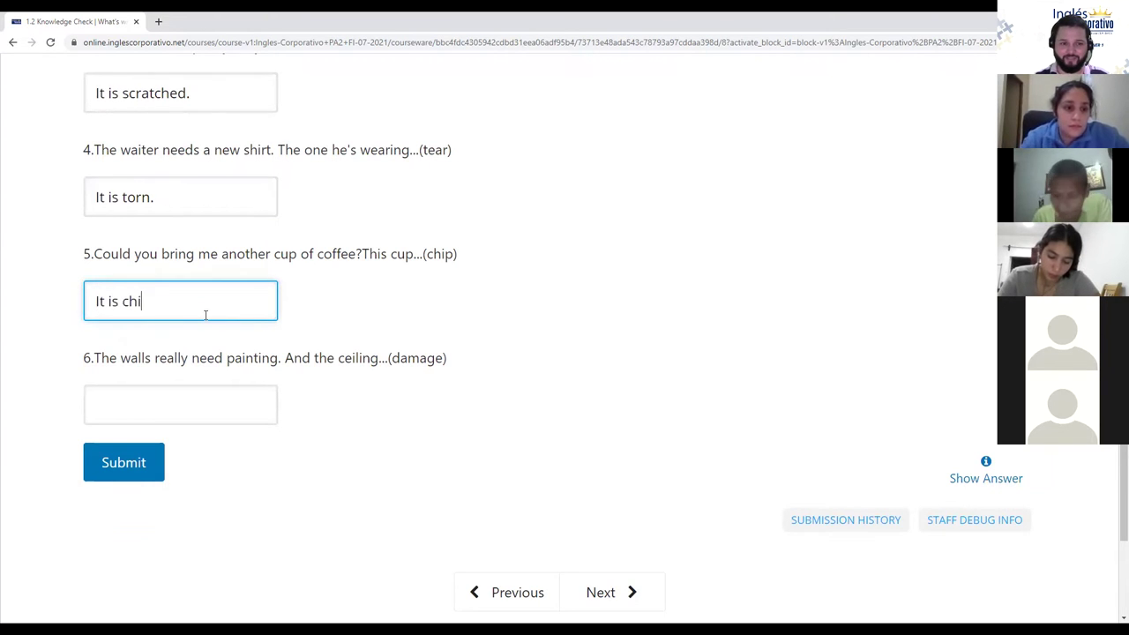
text(pped.)
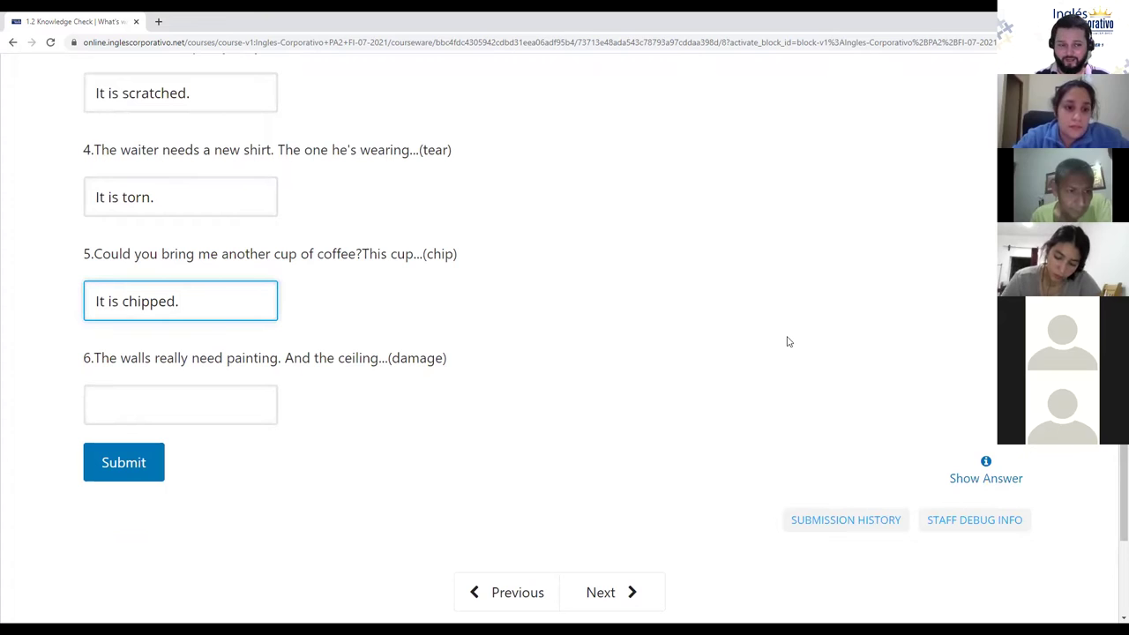
Answer question 6 about the damaged ceiling with "It has some damage." and submit the knowledge check
click(157, 398)
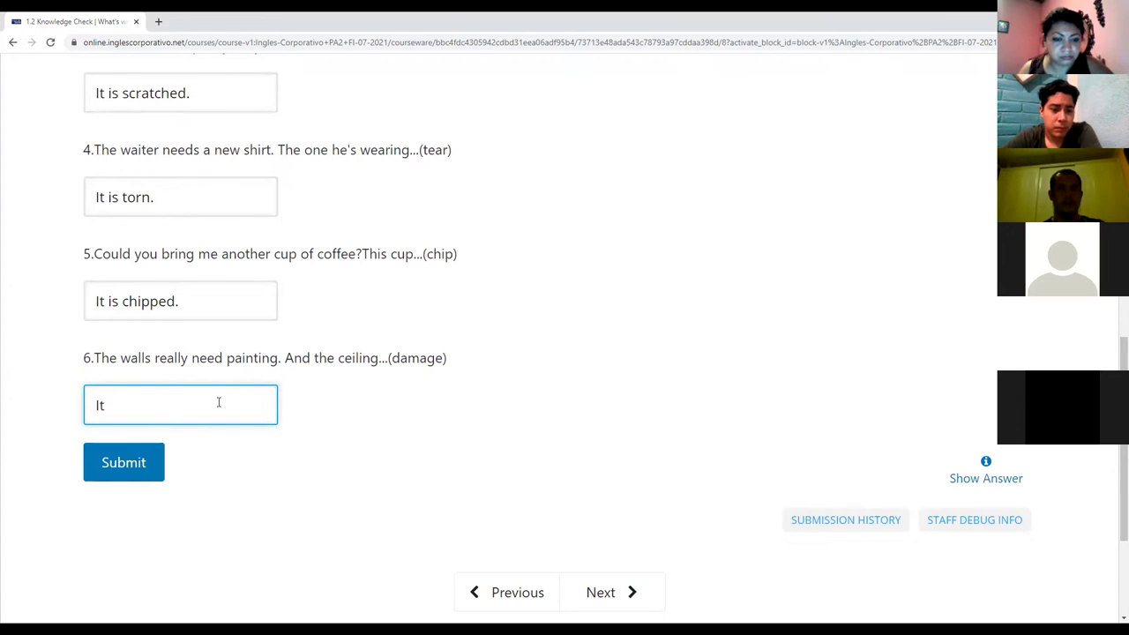
text(It has some dana)
key(BackSpace)
key(BackSpace)
text(mage)
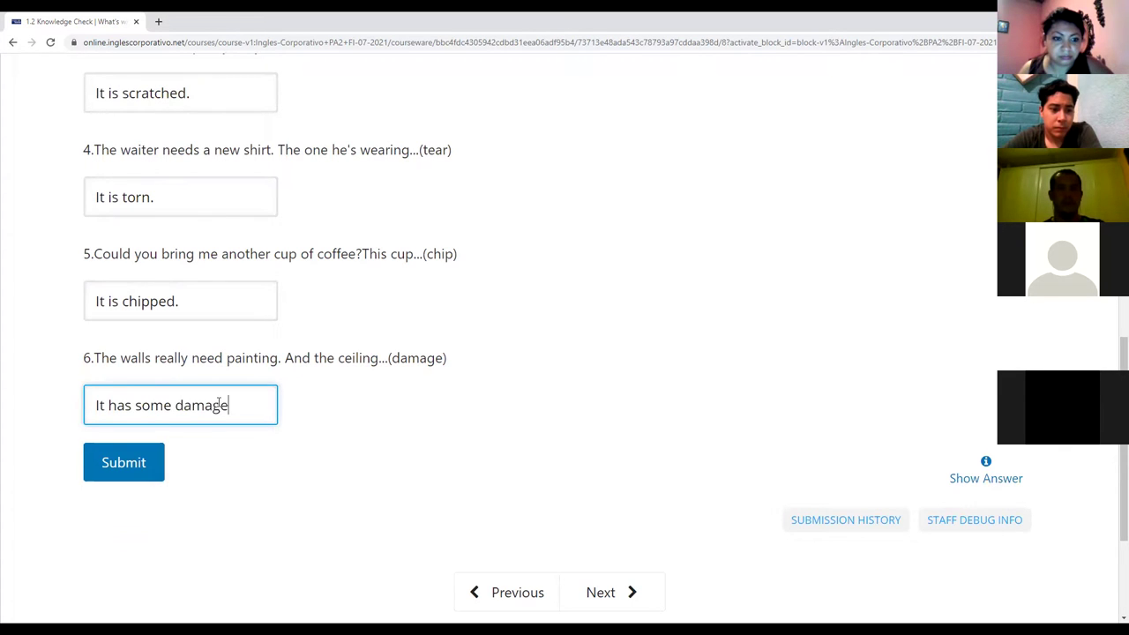
text(.)
click(157, 461)
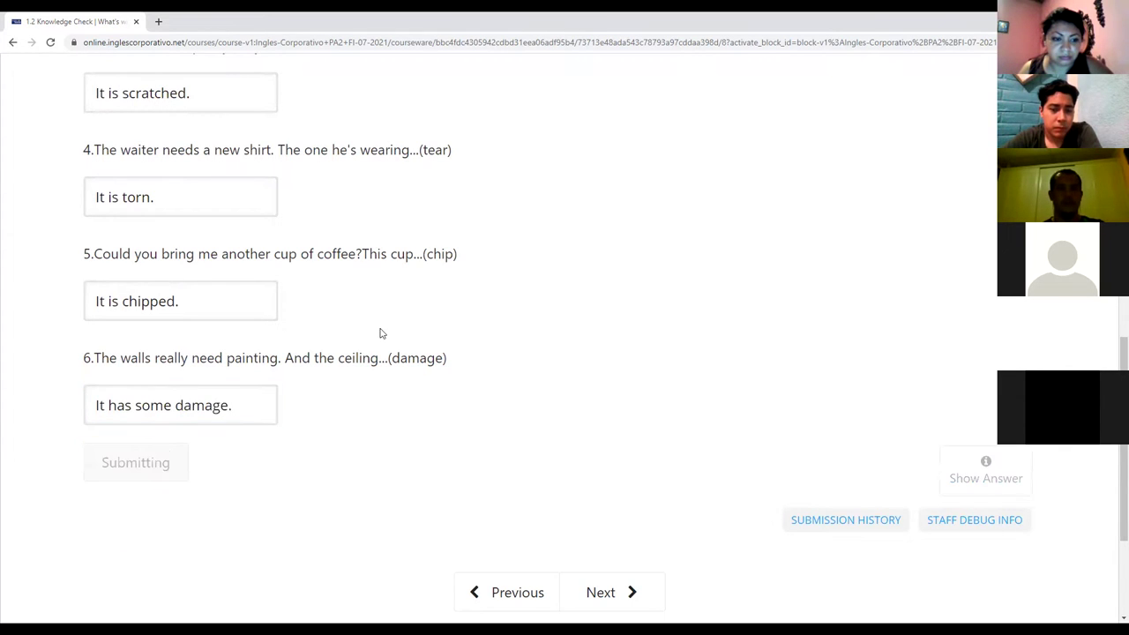
Review the marking of all six answers and display the accepted answers
scroll(384, 354, up, 1)
scroll(385, 360, up, 5)
scroll(385, 360, down, 6)
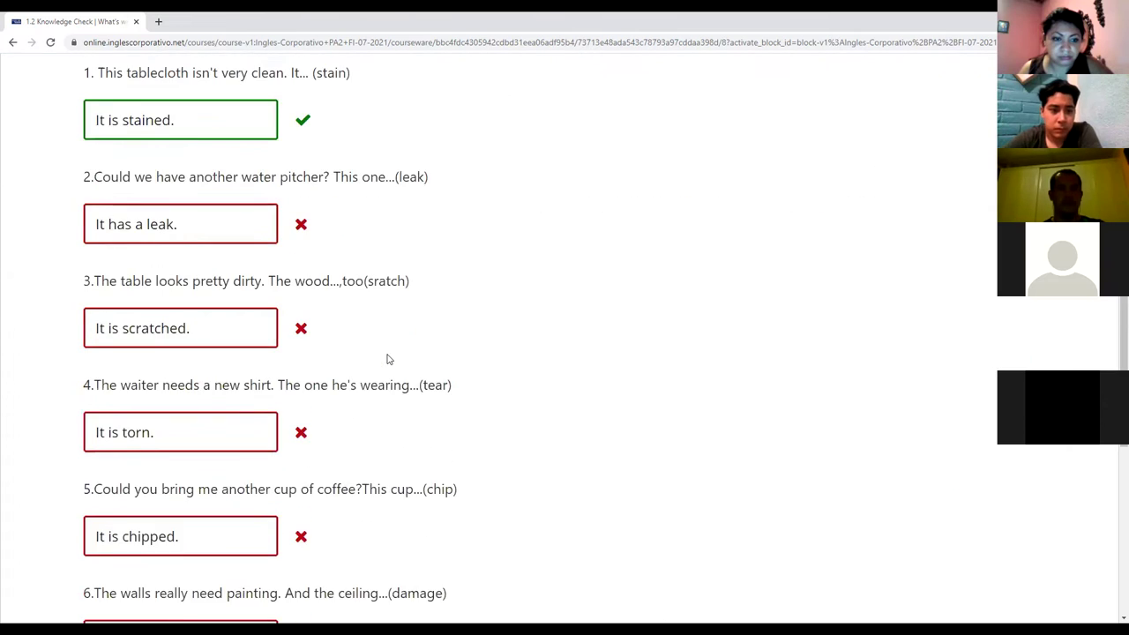
scroll(389, 359, up, 3)
scroll(389, 359, down, 5)
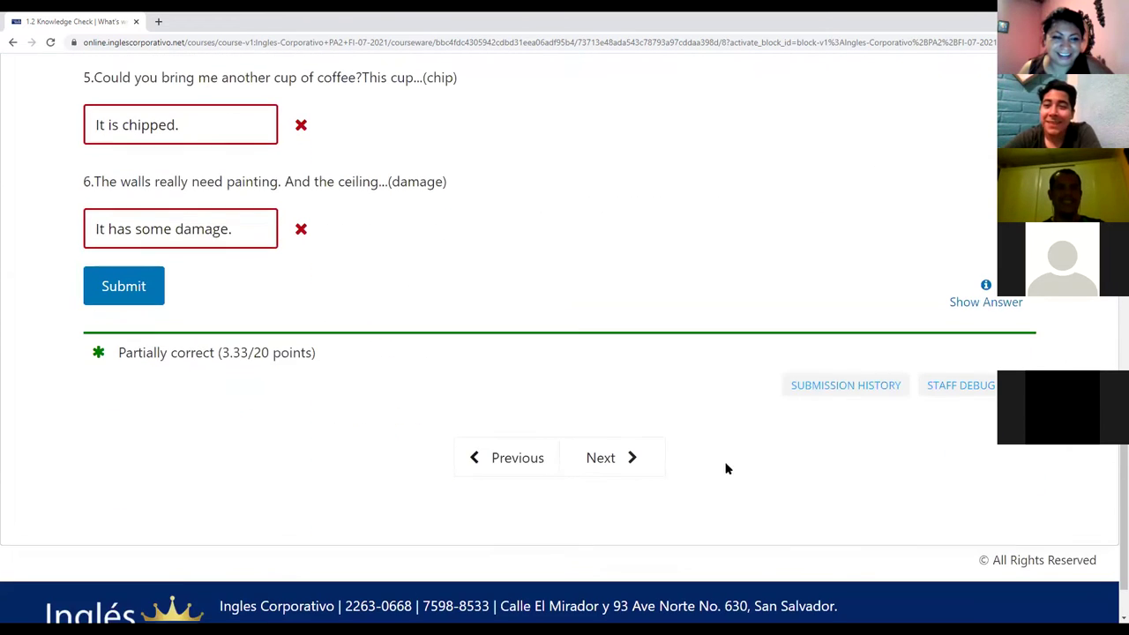
scroll(414, 304, up, 5)
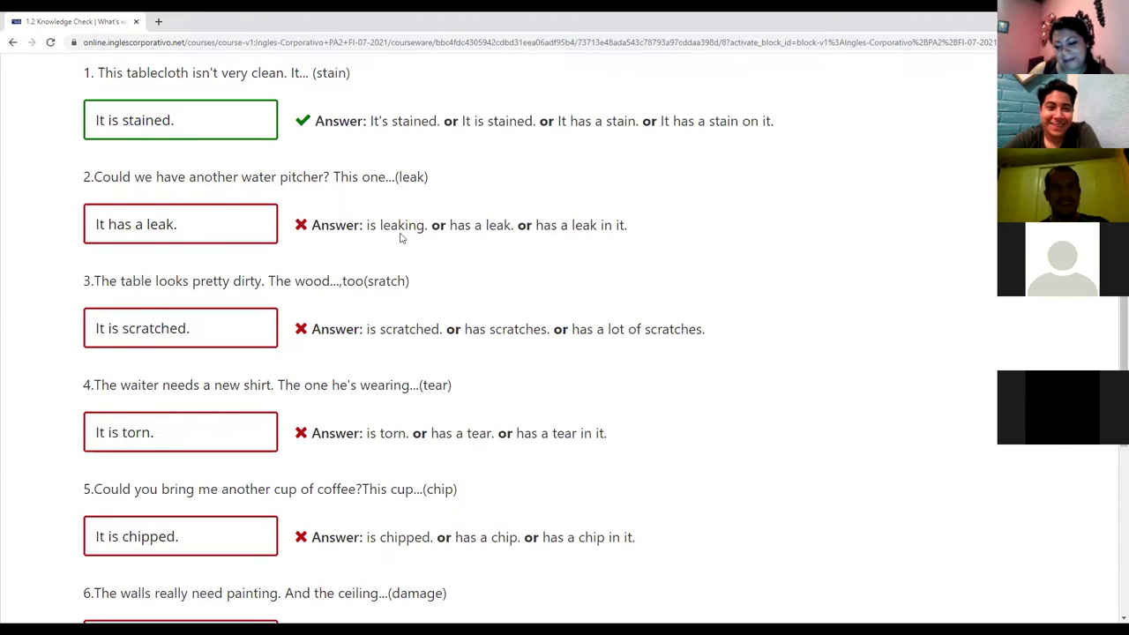
Remove "It" from the answers to questions 2 and 3, leaving "has a leak." and "is scratched."
drag(109, 224, 35, 256)
key(BackSpace)
double_click(102, 328)
key(BackSpace)
Remove "It" from the answers to questions 4 and 5, leaving "is torn." and "is chipped."
scroll(124, 407, down, 1)
scroll(122, 407, down, 1)
double_click(100, 314)
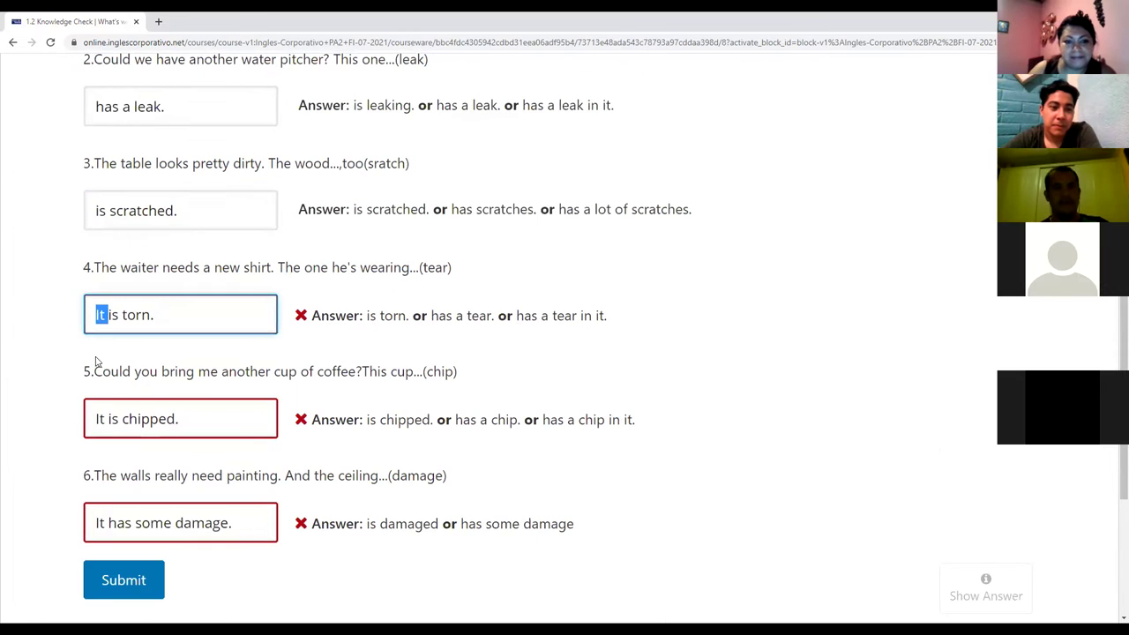
key(BackSpace)
drag(108, 419, 61, 428)
click(100, 419)
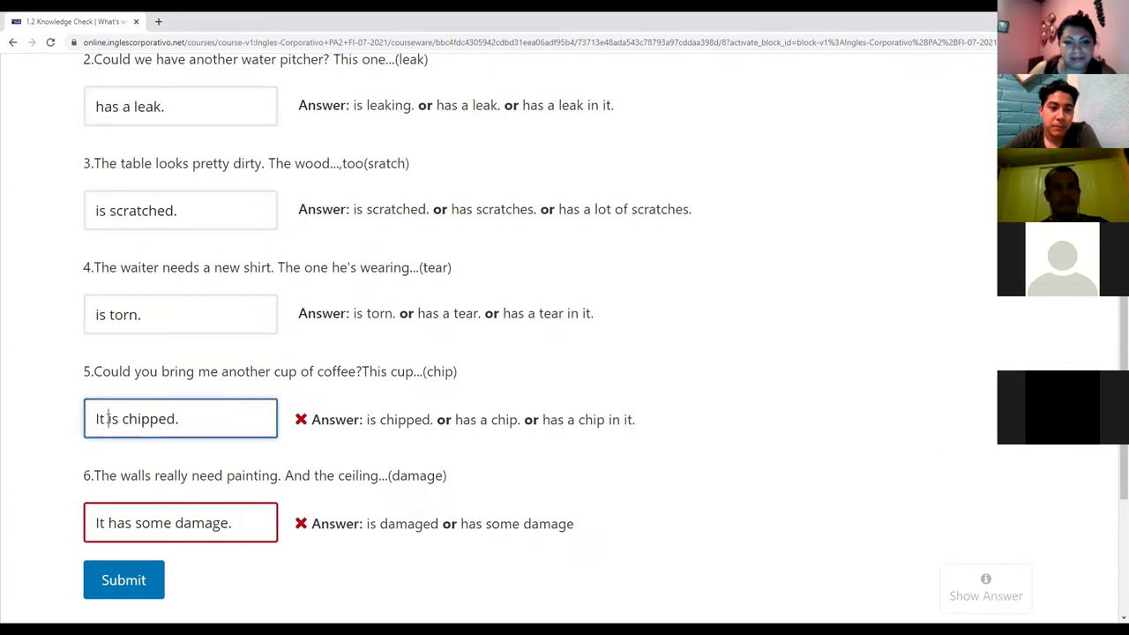
triple_click(102, 419)
click(106, 422)
double_click(102, 420)
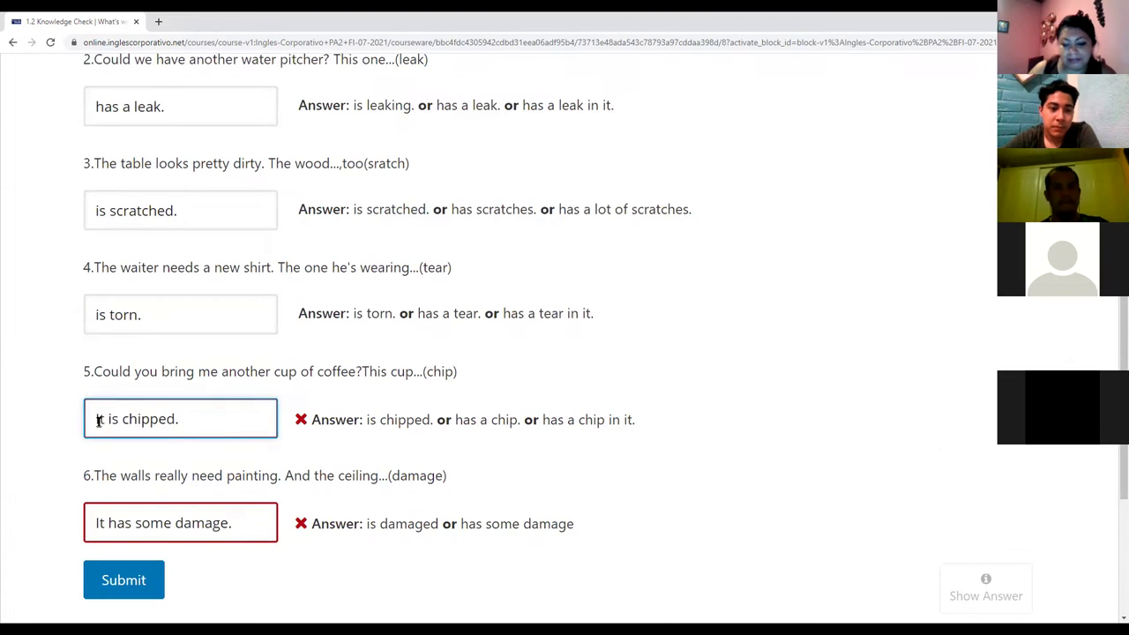
key(BackSpace)
Highlight the sentence openings in the prompts of questions 5, 2 and 1 to compare their subjects
drag(362, 371, 404, 372)
scroll(395, 434, up, 3)
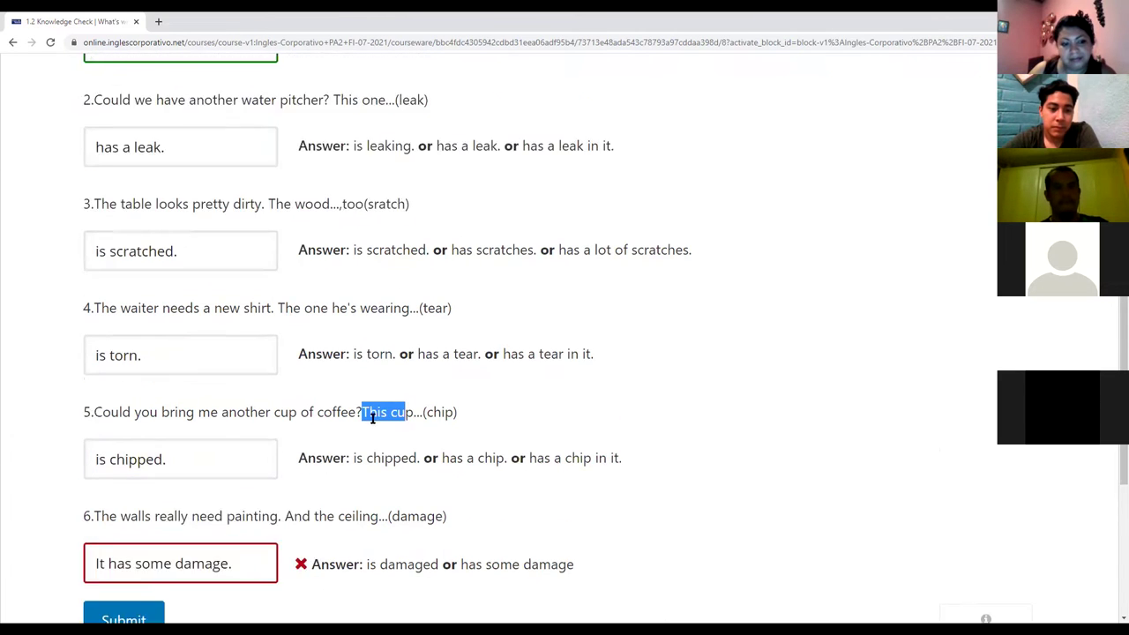
drag(340, 294, 370, 294)
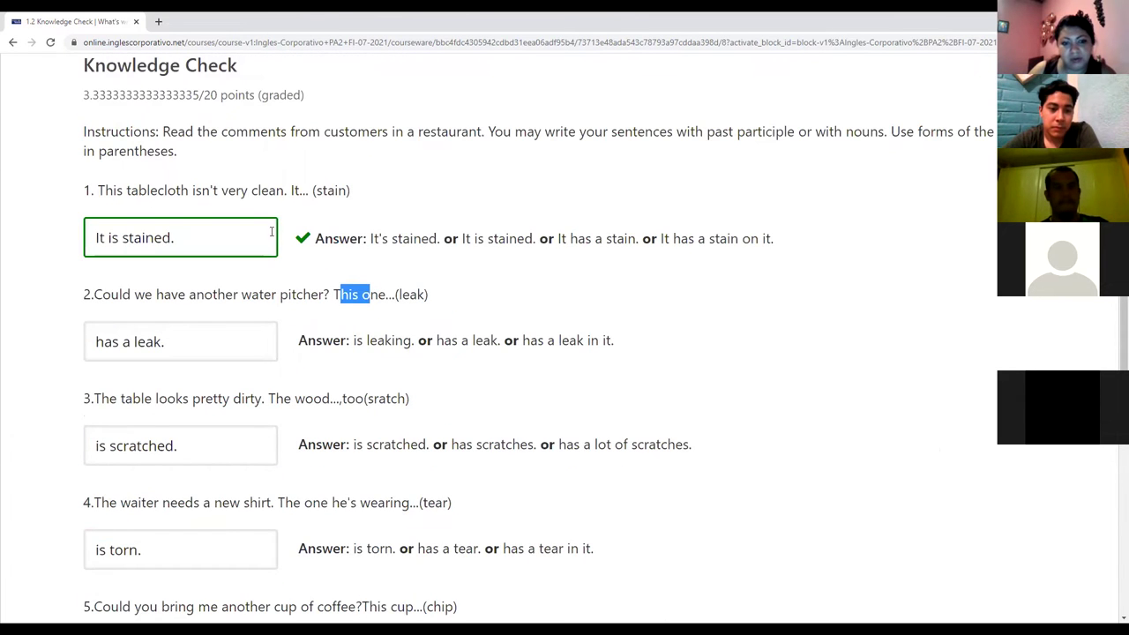
drag(288, 192, 325, 194)
scroll(309, 366, down, 5)
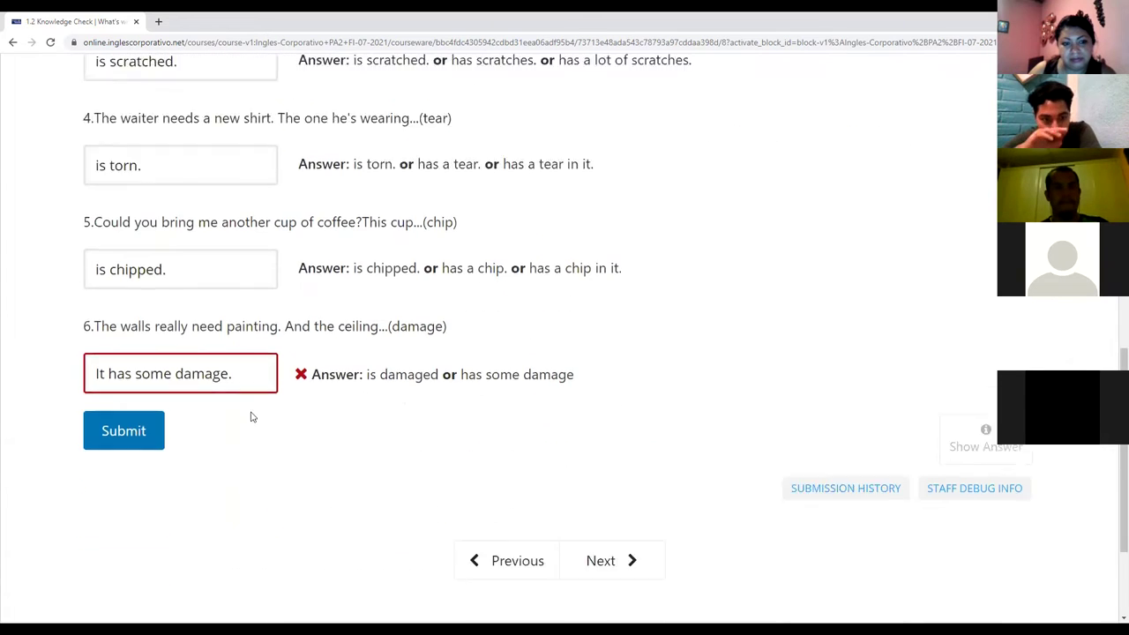
Shorten the answer to question 6 to "has some damage.", resubmit the knowledge check and review the marking
drag(106, 345, 88, 369)
key(BackSpace)
click(123, 403)
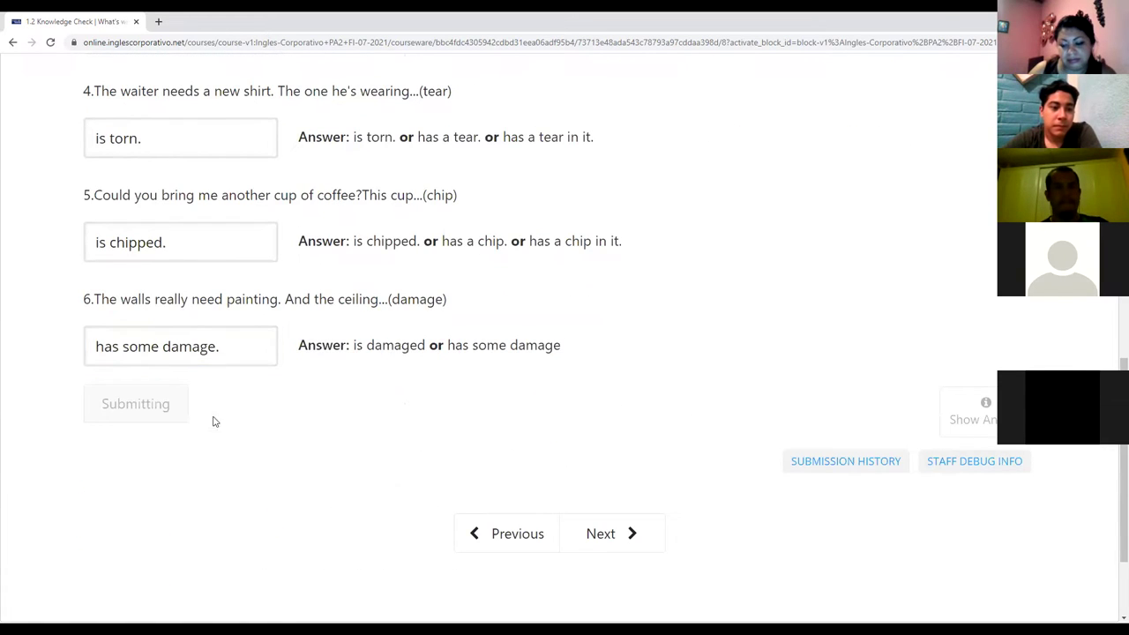
scroll(429, 422, up, 4)
scroll(432, 424, down, 3)
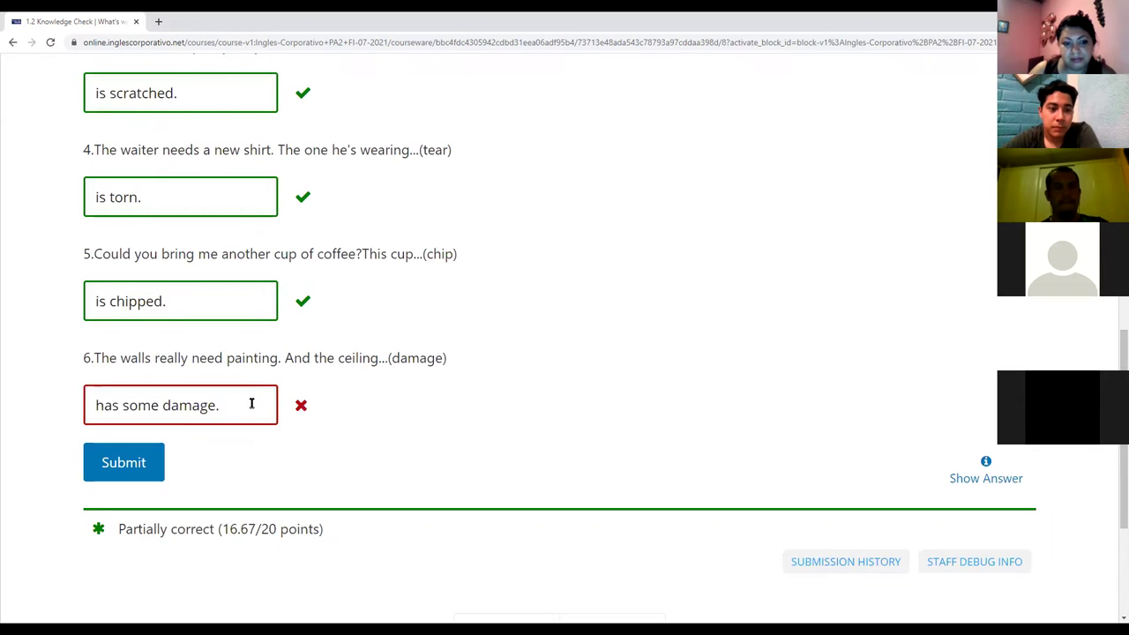
Replace the answer to question 6 with "is damaged." and resubmit
triple_click(252, 403)
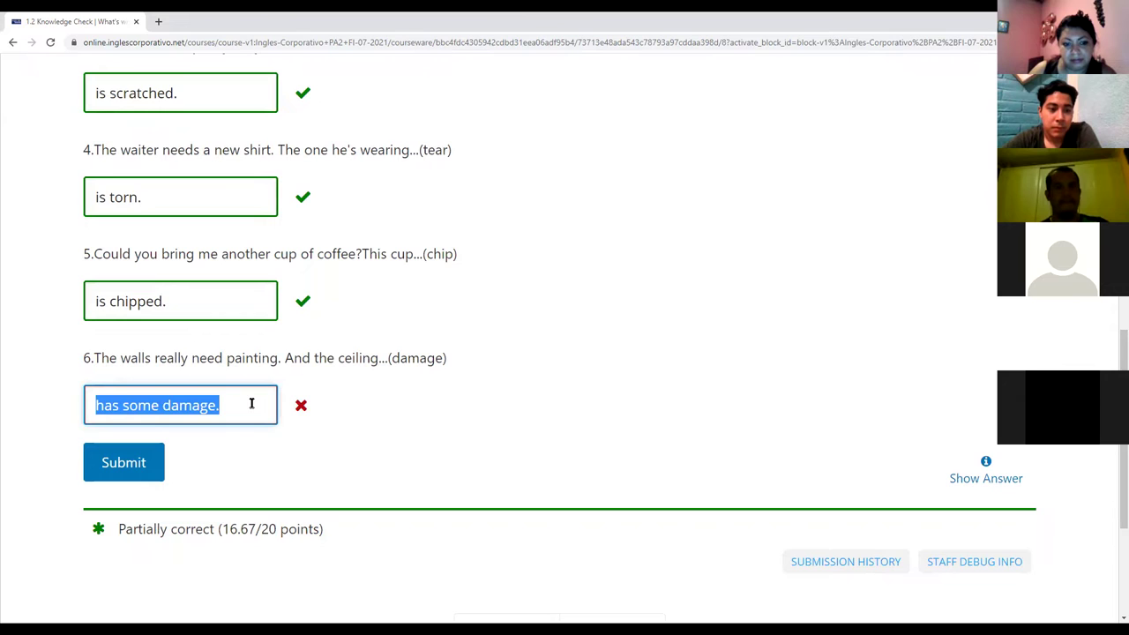
text(is damaged.)
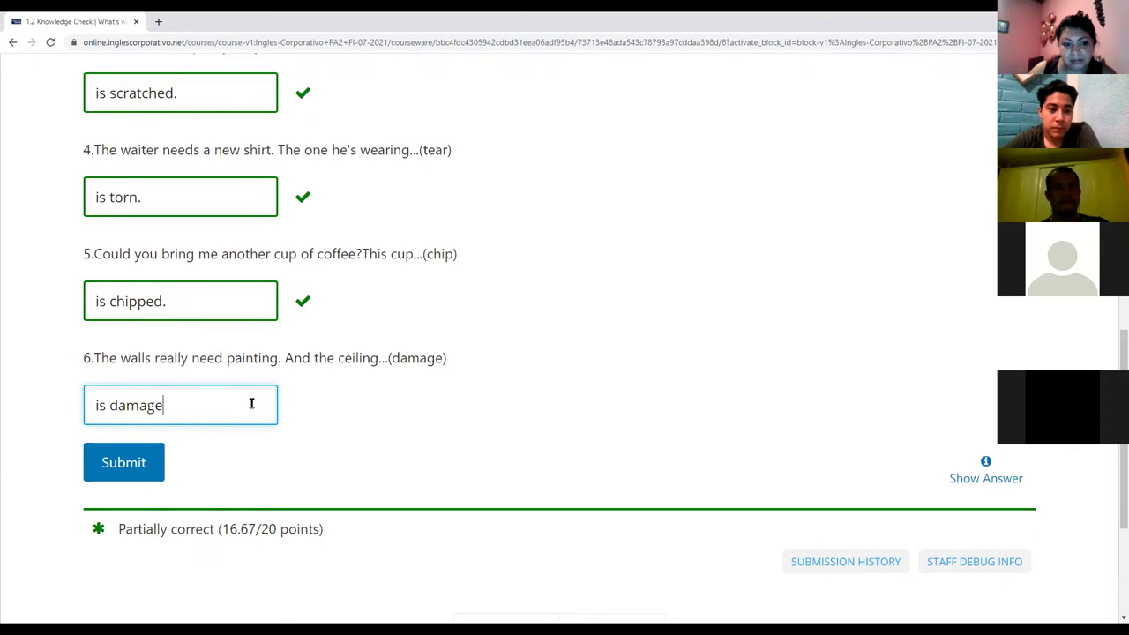
click(126, 463)
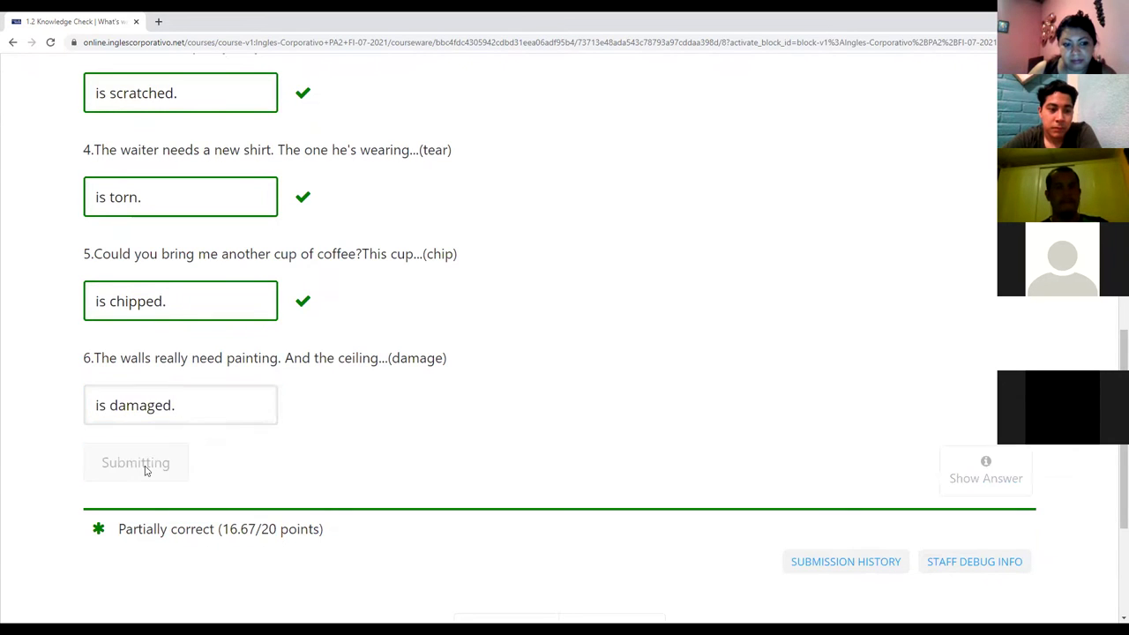
click(195, 397)
Show the accepted answers, copy "is damaged" without the period into question 6 and resubmit
click(985, 472)
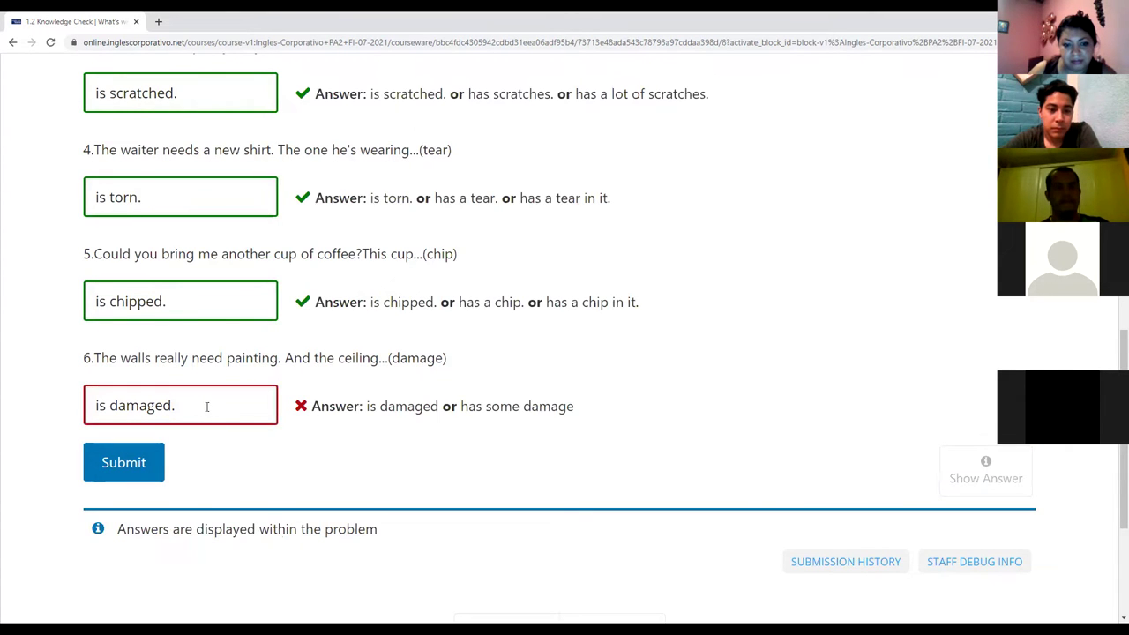
drag(438, 406, 366, 407)
key(ctrl+c)
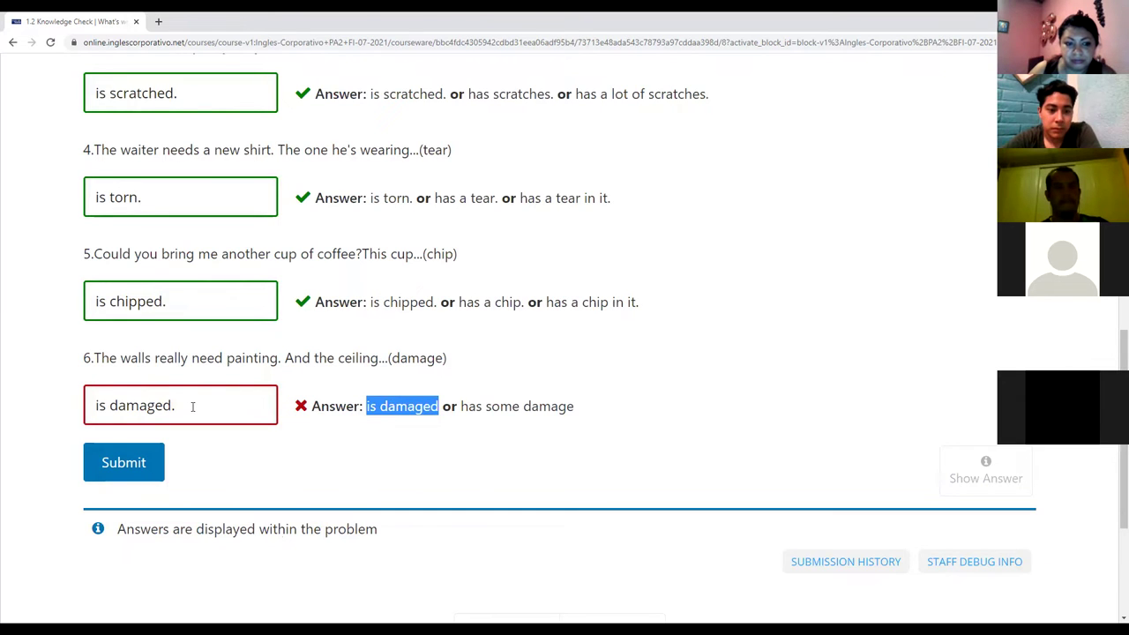
drag(192, 407, 3, 378)
key(ctrl+v)
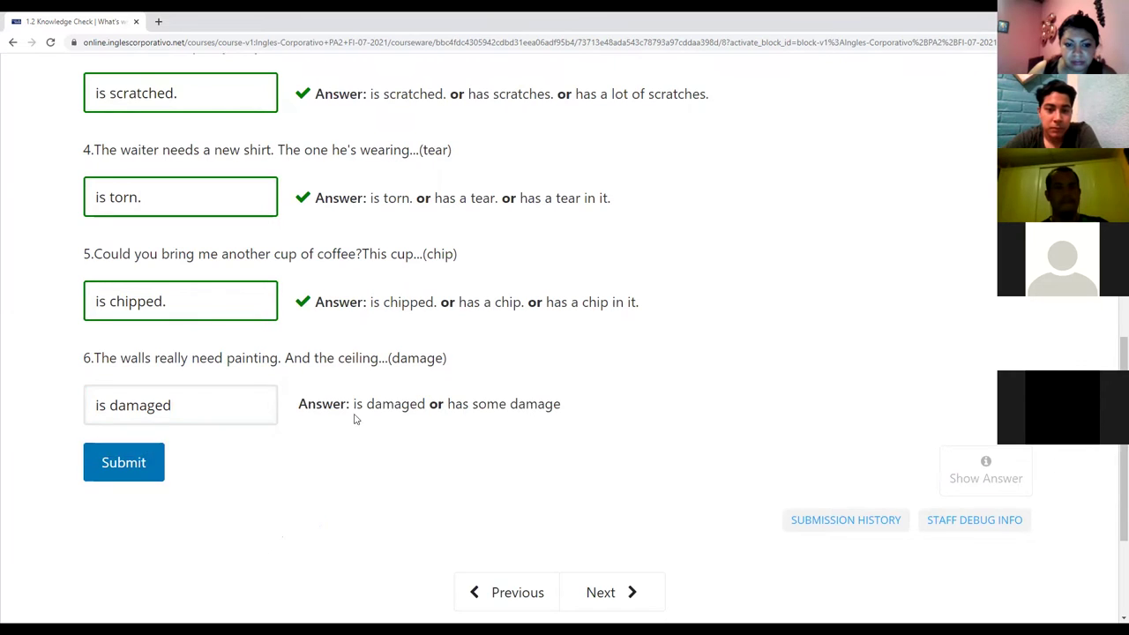
click(123, 463)
click(184, 412)
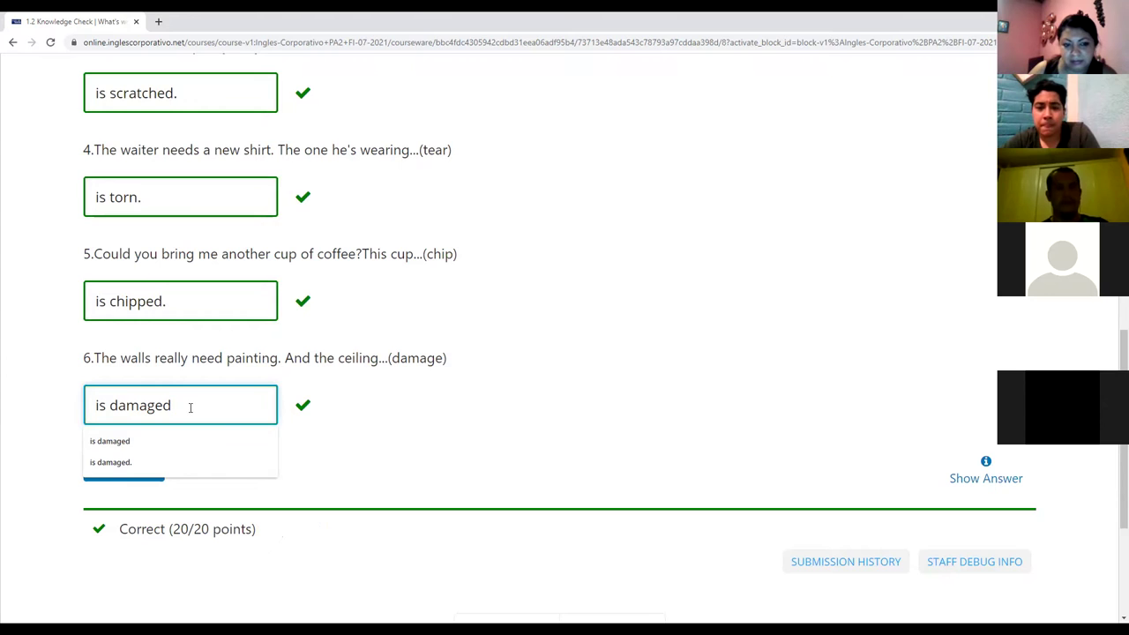
text(.)
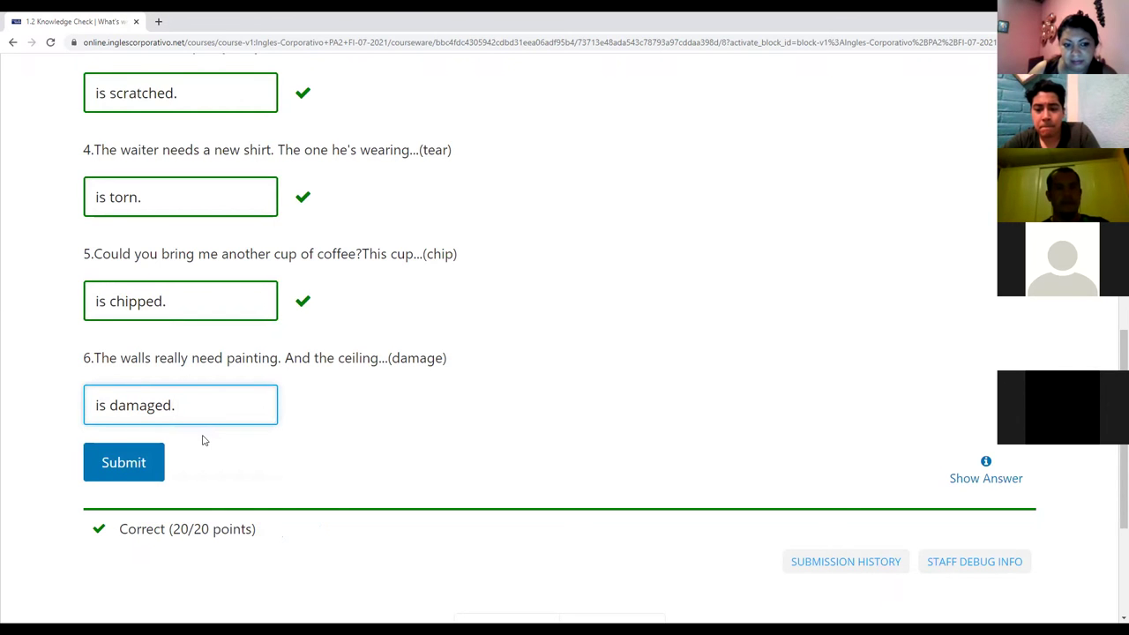
key(BackSpace)
click(369, 430)
Submit the knowledge check once more with "is damaged" for question 6 and review the marking of all six answers
click(124, 462)
scroll(337, 469, up, 8)
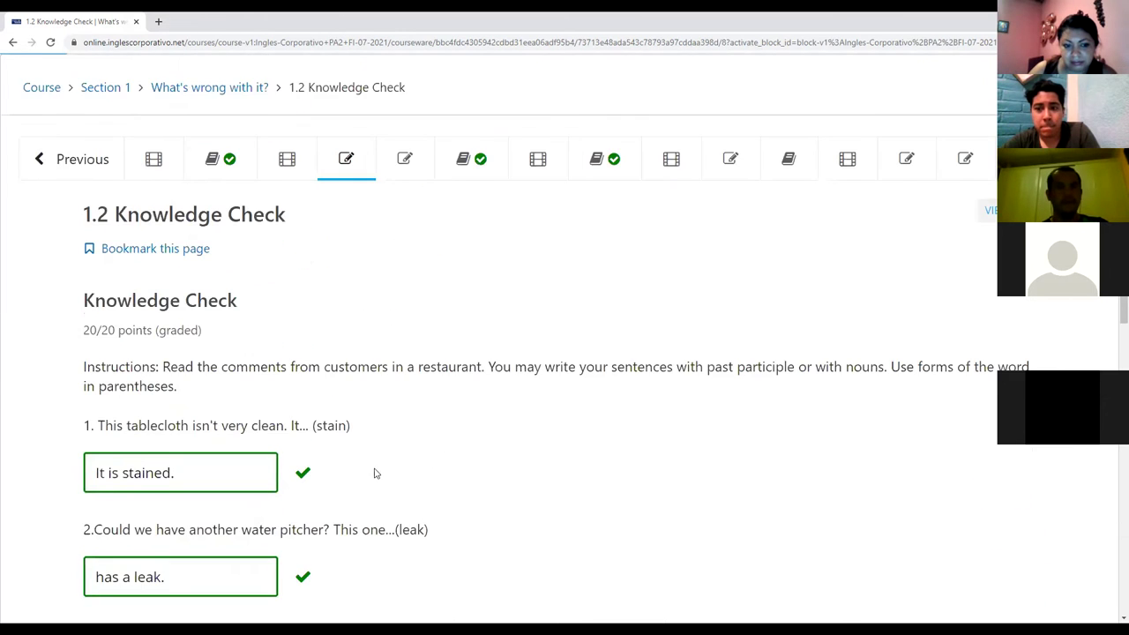
scroll(379, 472, down, 3)
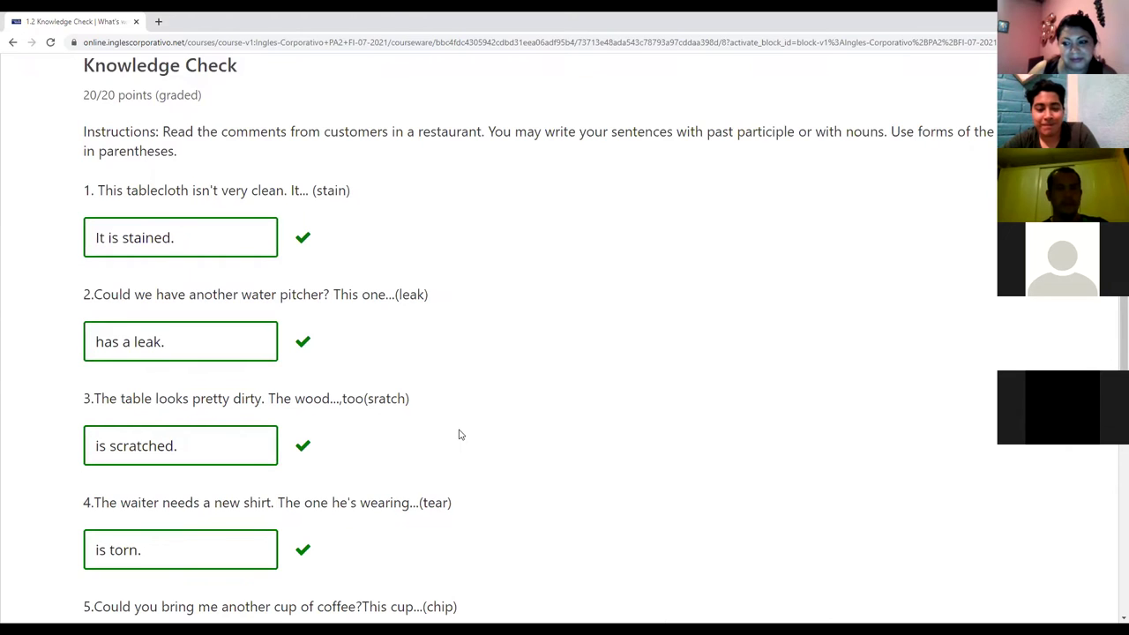
scroll(491, 423, down, 5)
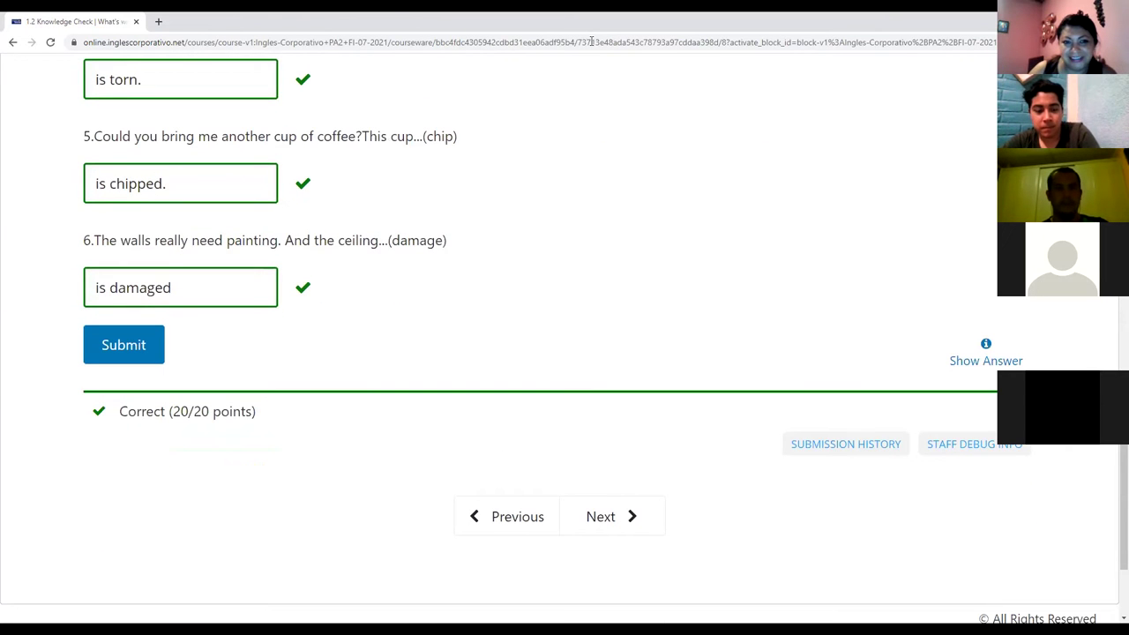